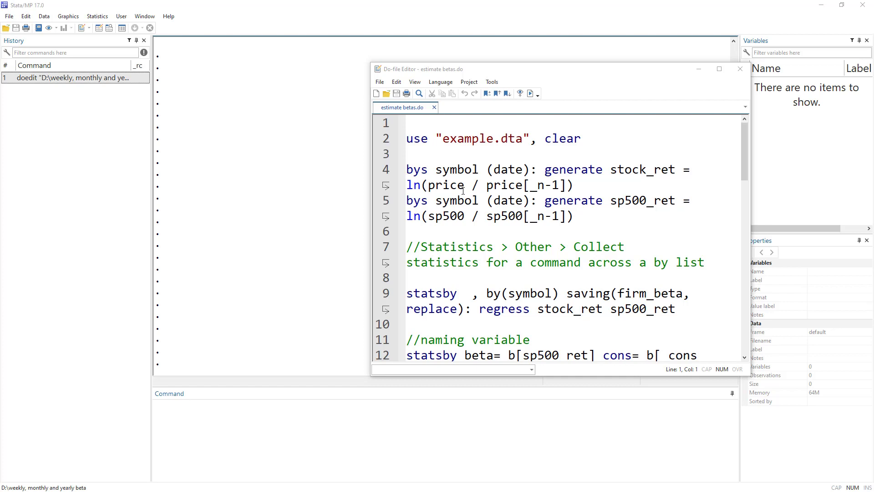
Examine the statsby command and its regress stock_ret sp500_ret part on line 9 of the do-file
{"action": "left_click", "coordinate": [421, 295]}
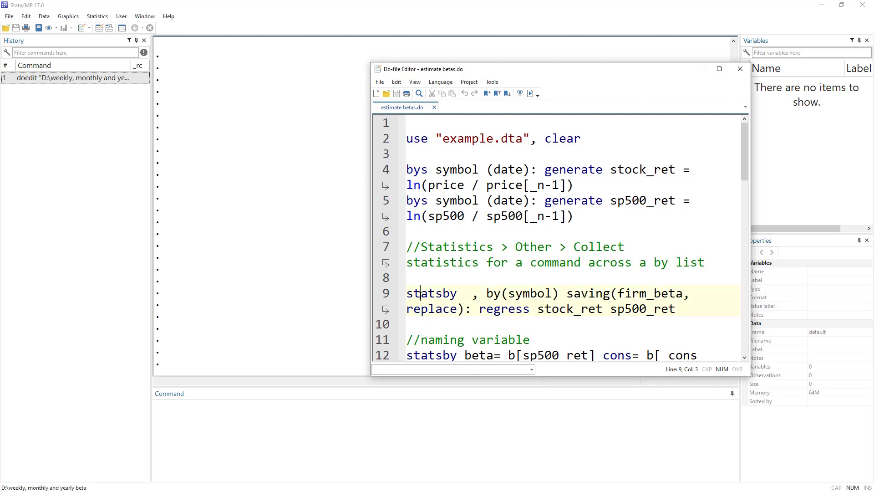
{"action": "double_click", "coordinate": [420, 295]}
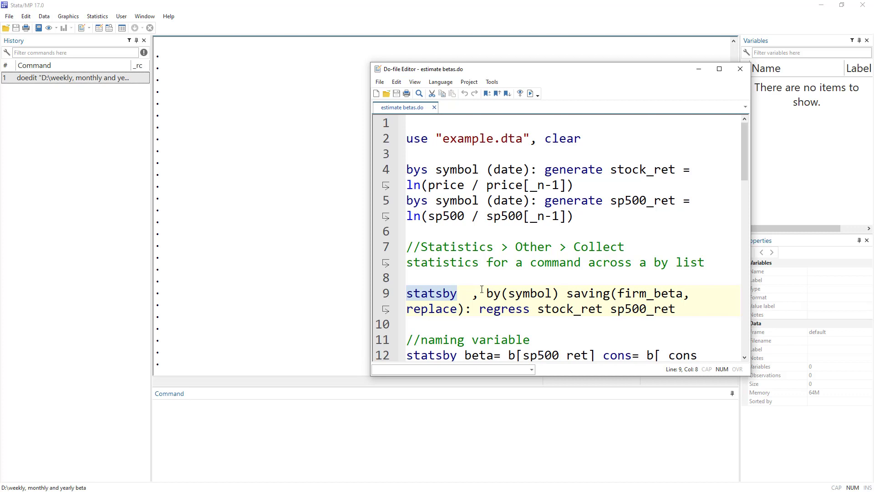
{"action": "left_click_drag", "start_coordinate": [477, 310], "coordinate": [684, 309]}
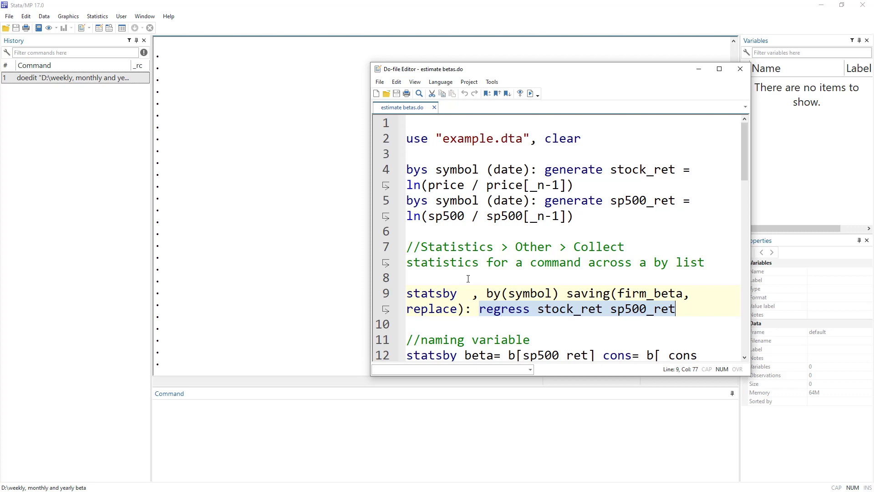
Run only line 2 of the do-file to load example.dta, clearing memory
{"action": "left_click", "coordinate": [460, 157]}
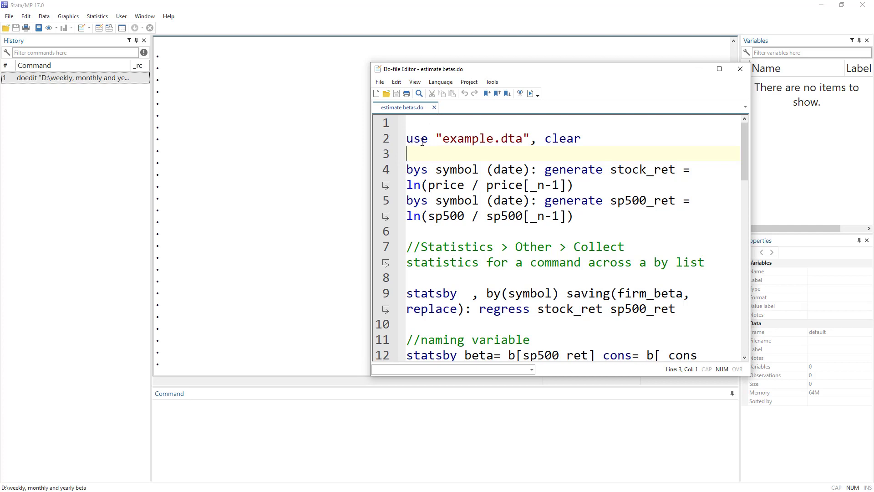
{"action": "left_click", "coordinate": [386, 142]}
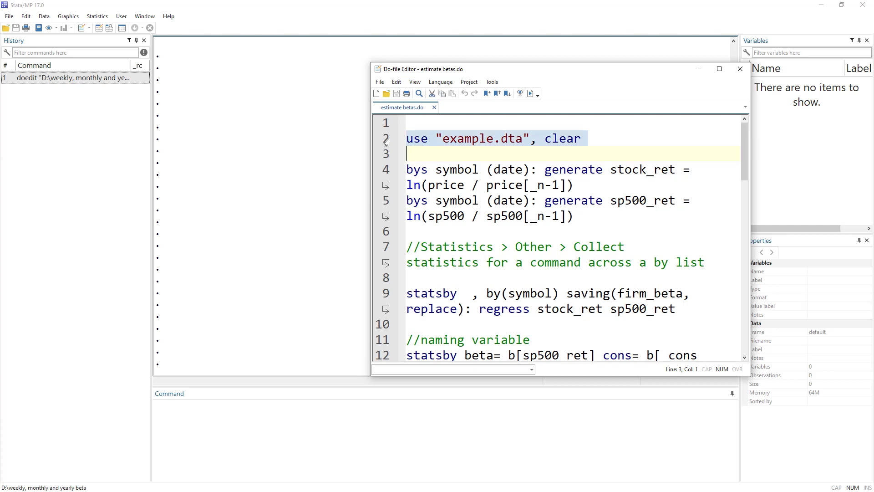
{"action": "left_click", "coordinate": [530, 93]}
{"action": "left_click_drag", "start_coordinate": [571, 73], "coordinate": [549, 74]}
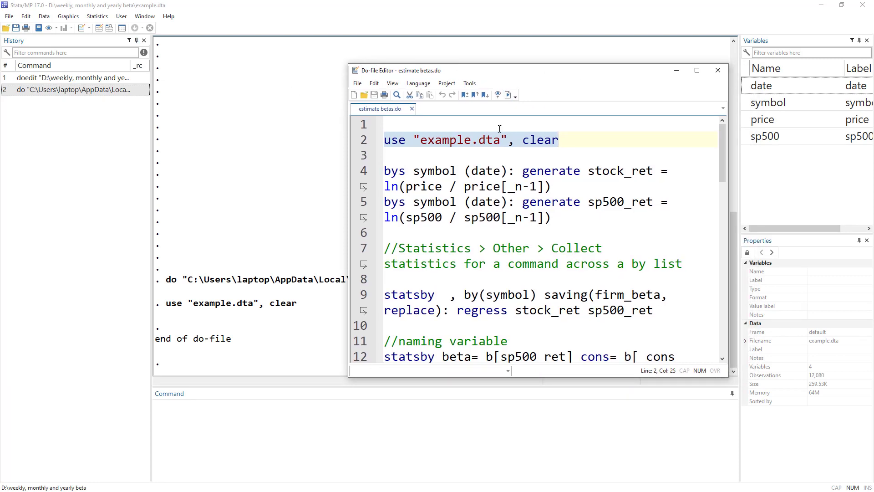
Inspect the date, symbol, price and sp500 columns of the loaded dataset in the Data Editor, then close it
{"action": "left_click", "coordinate": [99, 28]}
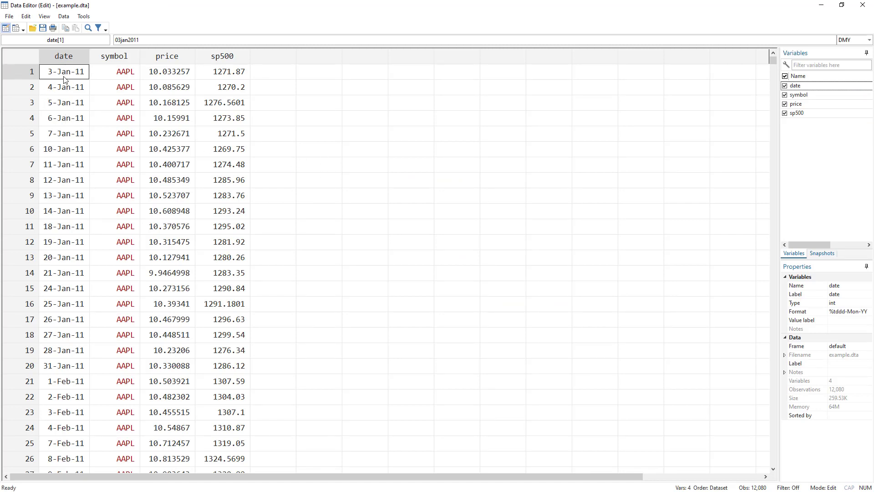
{"action": "mouse_move", "coordinate": [774, 62]}
{"action": "left_mouse_down"}
{"action": "mouse_move", "coordinate": [777, 476]}
{"action": "mouse_move", "coordinate": [769, 62]}
{"action": "left_mouse_up"}
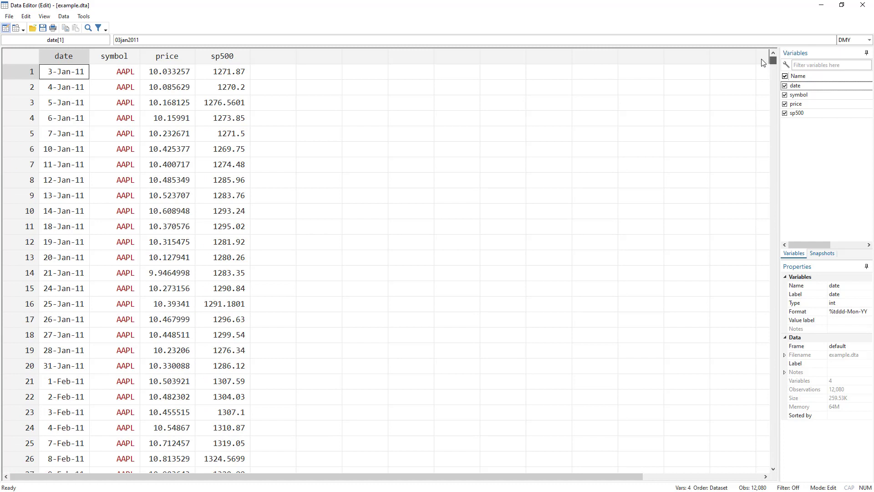
{"action": "left_click", "coordinate": [123, 70]}
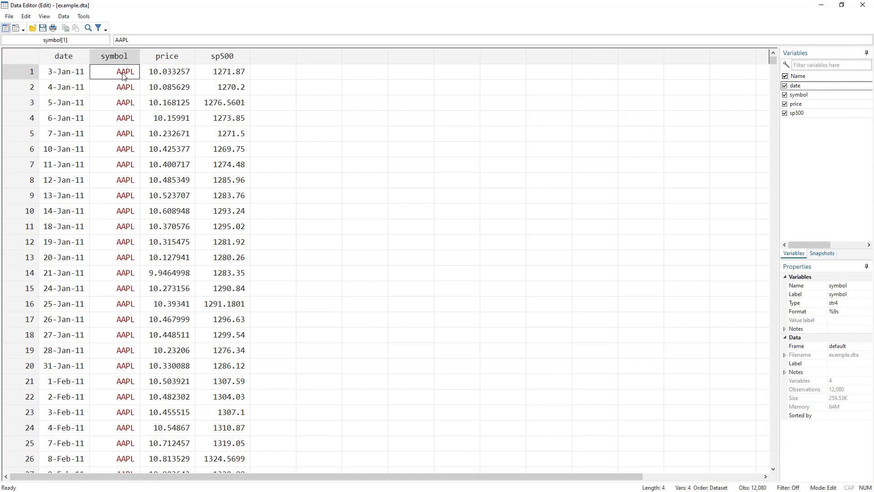
{"action": "left_click", "coordinate": [173, 77]}
{"action": "left_click", "coordinate": [234, 72]}
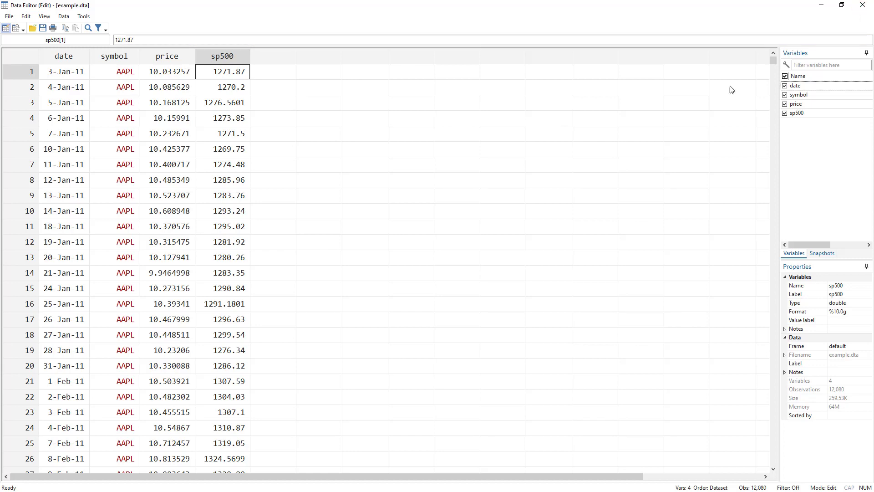
{"action": "left_click", "coordinate": [863, 5]}
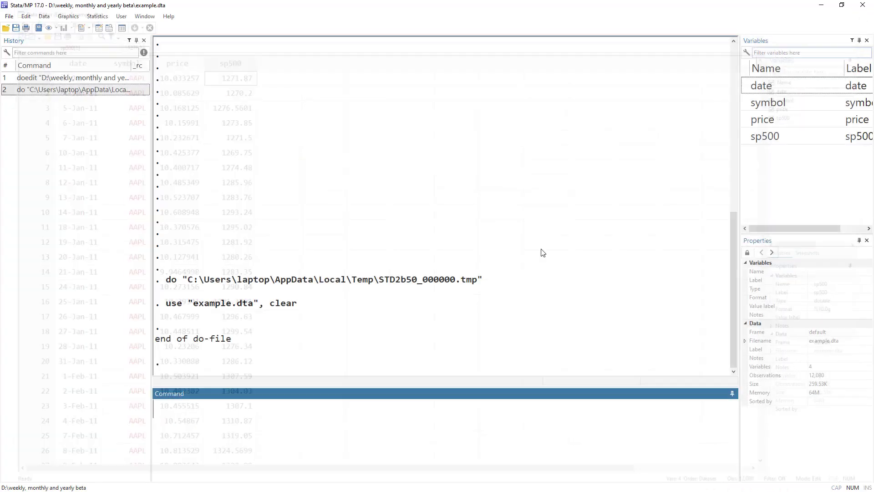
Tabulate the symbol variable with "tab symbol" and review the firms listed
{"action": "type", "text": "t"}
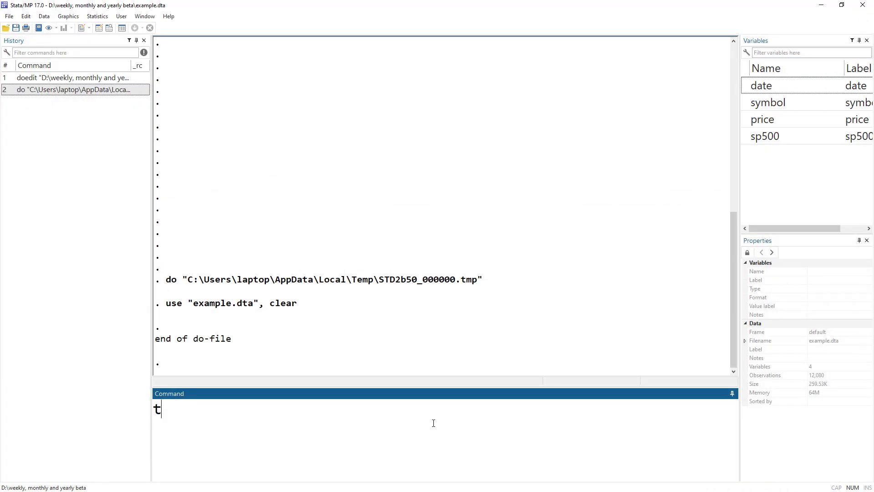
{"action": "type", "text": "ab symbol"}
{"action": "key", "text": "Return"}
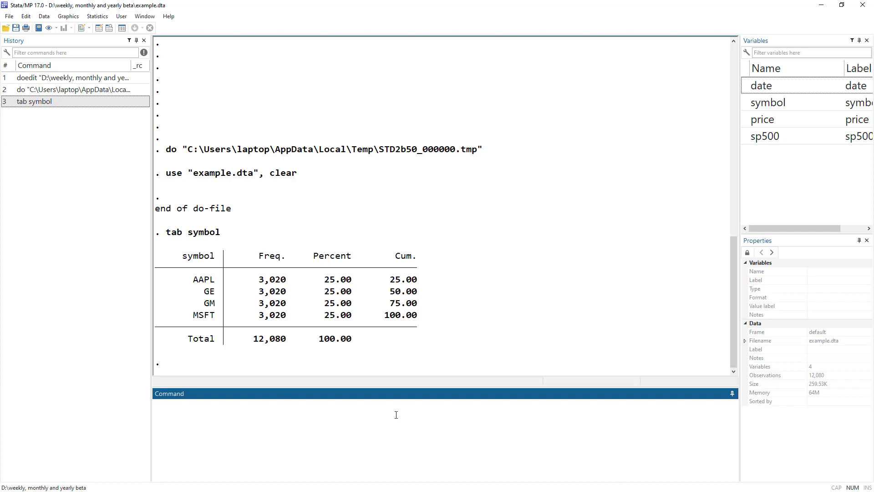
{"action": "left_click", "coordinate": [210, 294]}
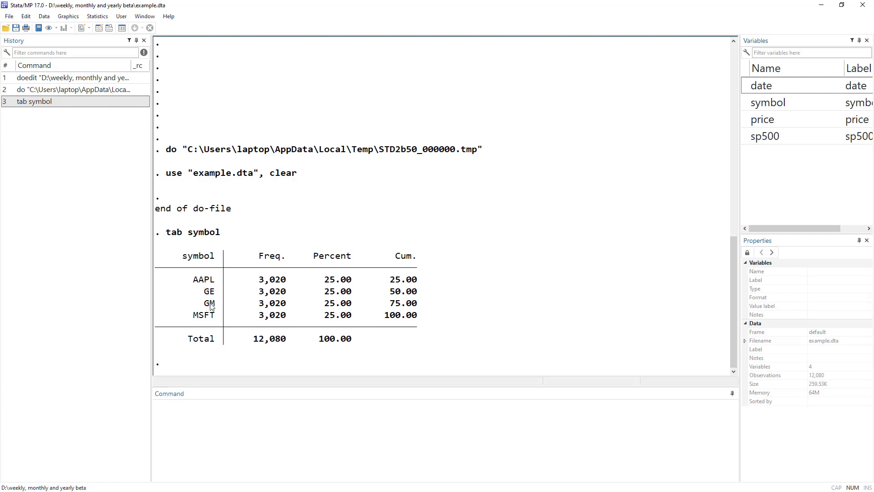
{"action": "left_click_drag", "start_coordinate": [188, 315], "coordinate": [215, 315]}
{"action": "left_click", "coordinate": [217, 301]}
Return to the do-file and examine the by-symbol, date-sorted generate commands for stock_ret and sp500_ret on lines 4 and 5
{"action": "key", "text": "ctrl+9"}
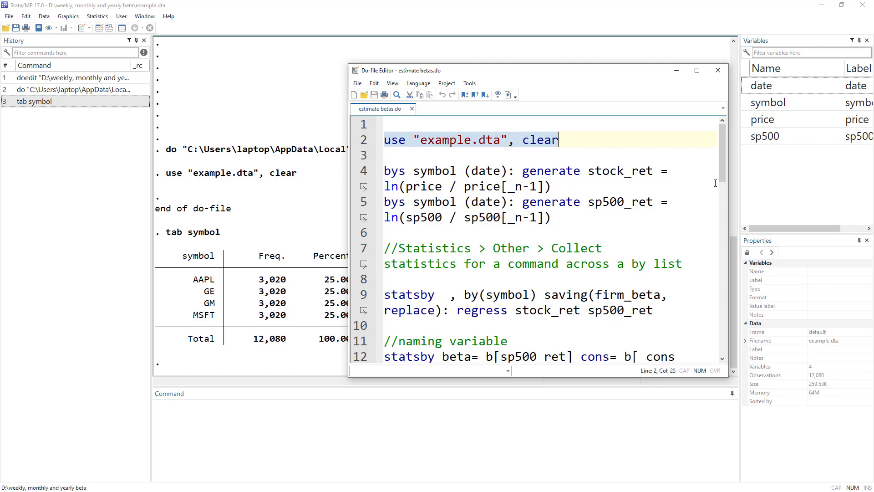
{"action": "double_click", "coordinate": [591, 171]}
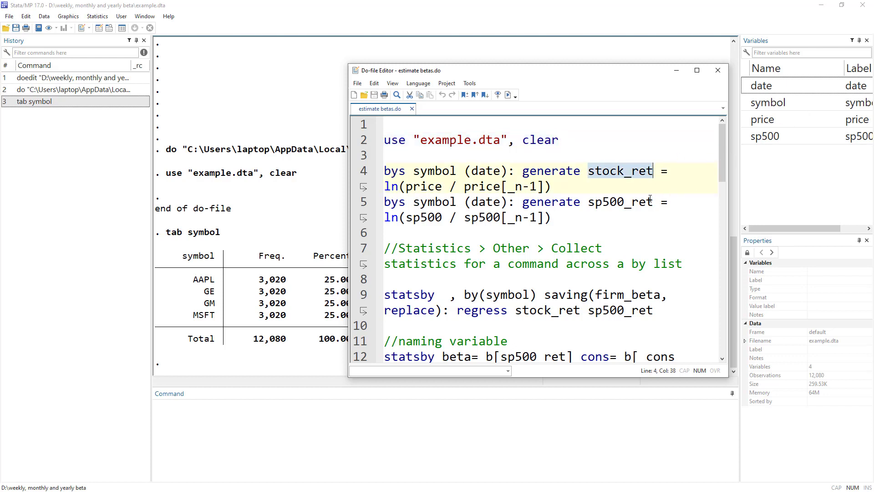
{"action": "left_click_drag", "start_coordinate": [591, 203], "coordinate": [653, 206]}
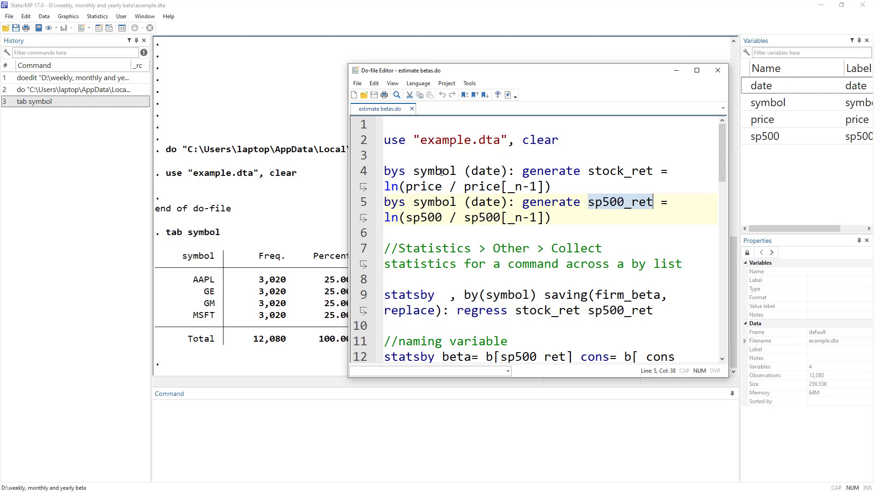
{"action": "left_click_drag", "start_coordinate": [385, 171], "coordinate": [501, 171]}
{"action": "left_click", "coordinate": [398, 172]}
{"action": "double_click", "coordinate": [433, 173]}
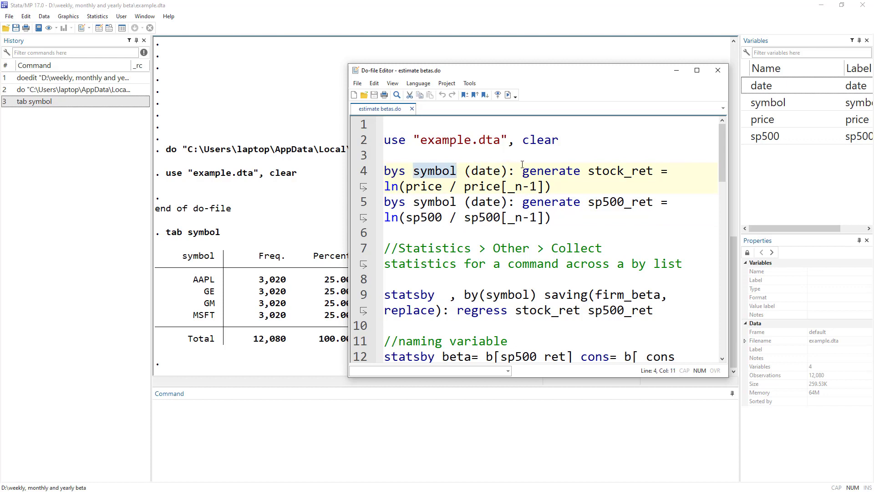
{"action": "left_click_drag", "start_coordinate": [522, 171], "coordinate": [555, 190]}
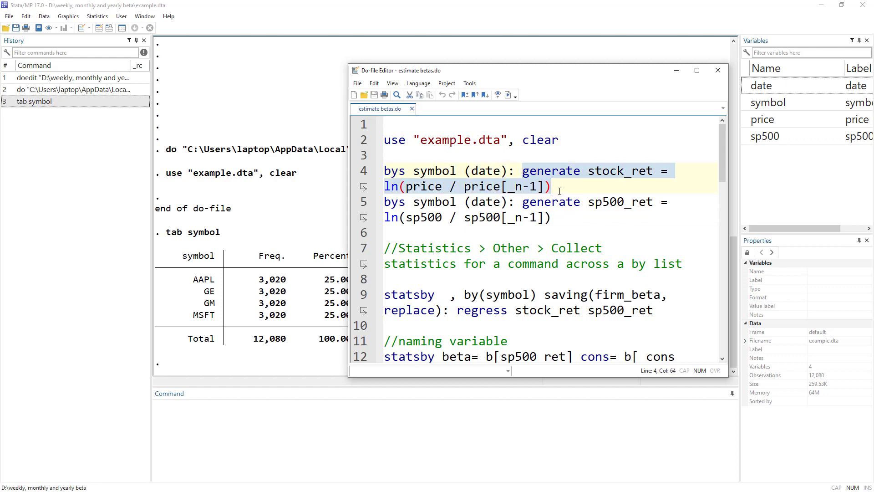
{"action": "left_click", "coordinate": [594, 172]}
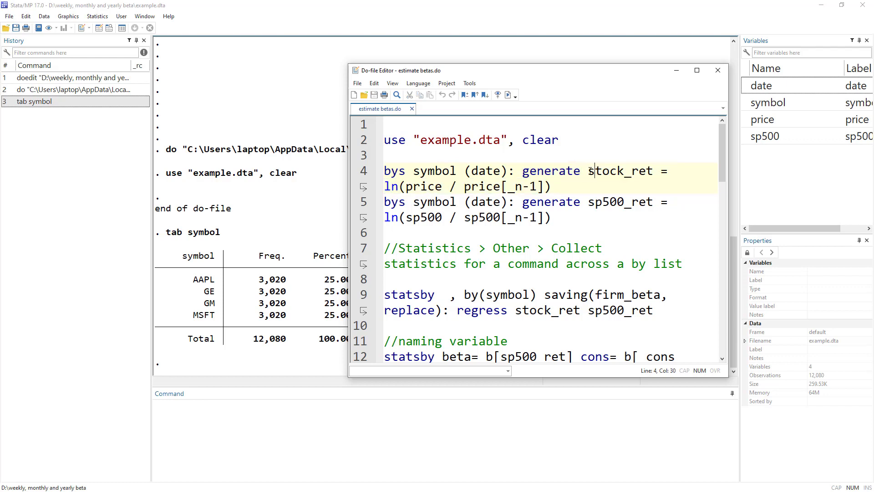
{"action": "left_click", "coordinate": [580, 186], "text": "shift"}
{"action": "double_click", "coordinate": [483, 171]}
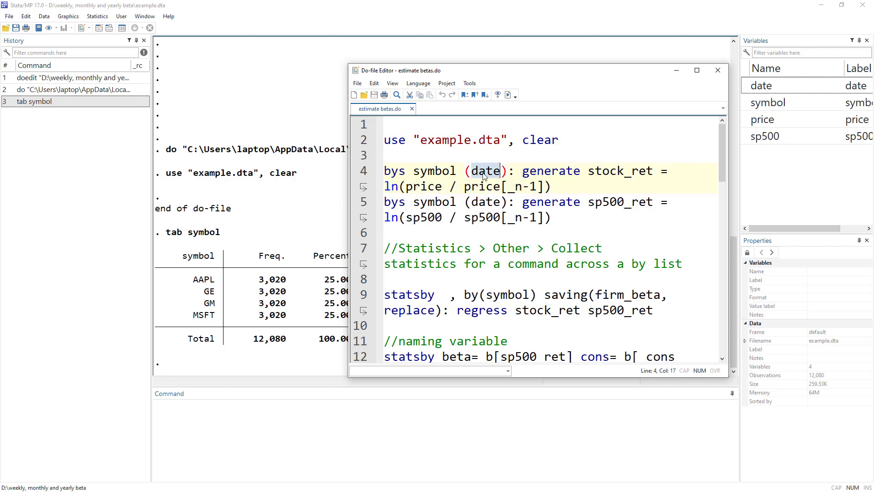
{"action": "left_click_drag", "start_coordinate": [414, 172], "coordinate": [458, 174]}
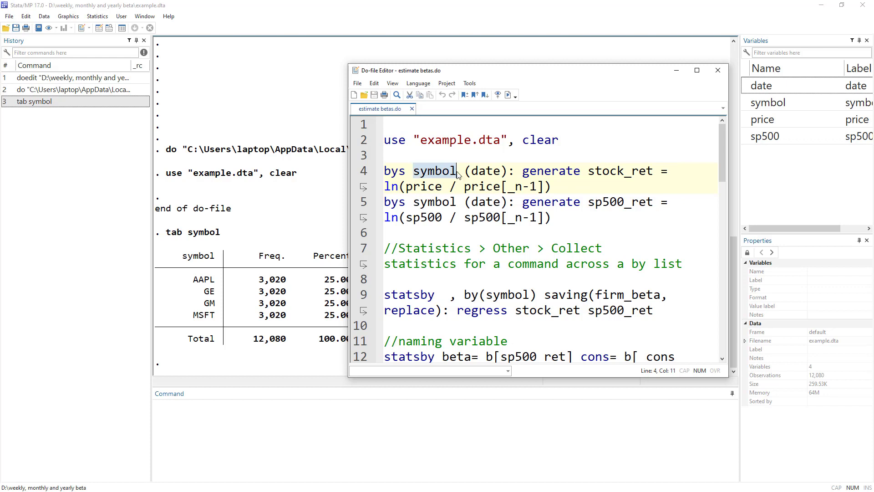
Run lines 4 and 5 of the do-file to generate the log returns stock_ret and sp500_ret by symbol
{"action": "left_click", "coordinate": [487, 171]}
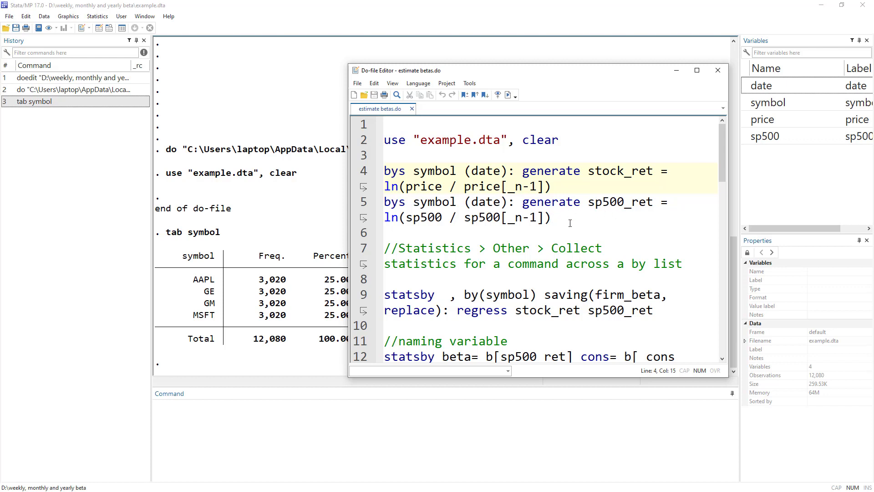
{"action": "left_click_drag", "start_coordinate": [552, 218], "coordinate": [384, 171]}
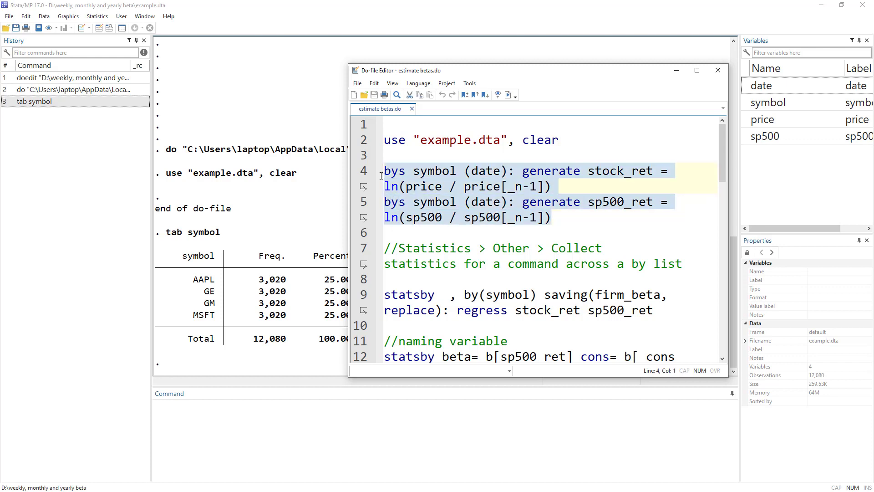
{"action": "left_click", "coordinate": [507, 96]}
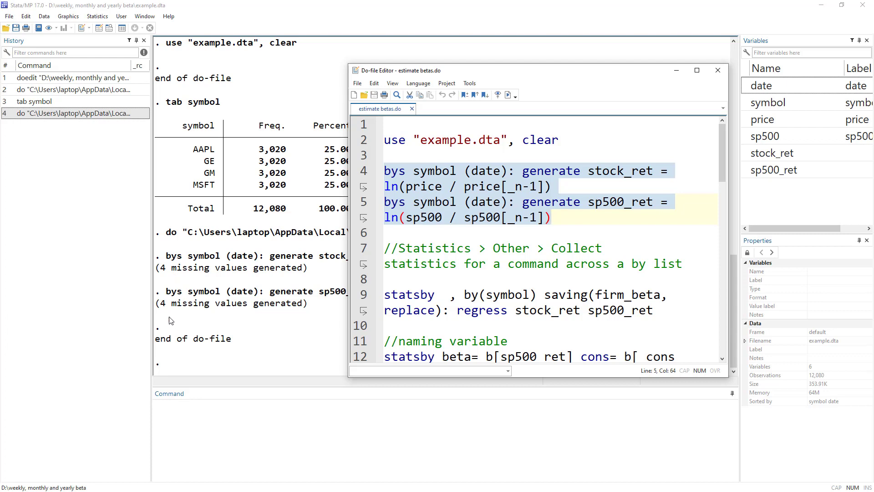
Inspect the first-row values of the stock_ret and sp500_ret columns in the Data Editor, then leave it
{"action": "left_click", "coordinate": [99, 29]}
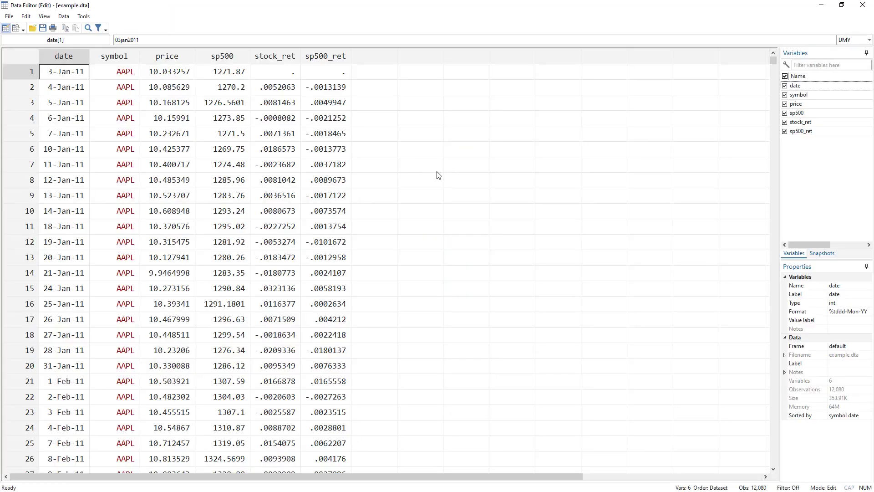
{"action": "left_click_drag", "start_coordinate": [282, 74], "coordinate": [324, 79]}
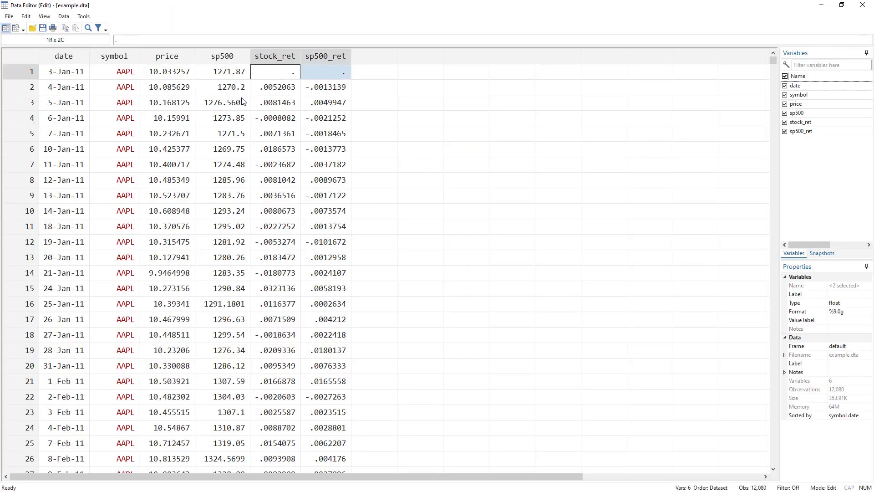
{"action": "left_click", "coordinate": [819, 11]}
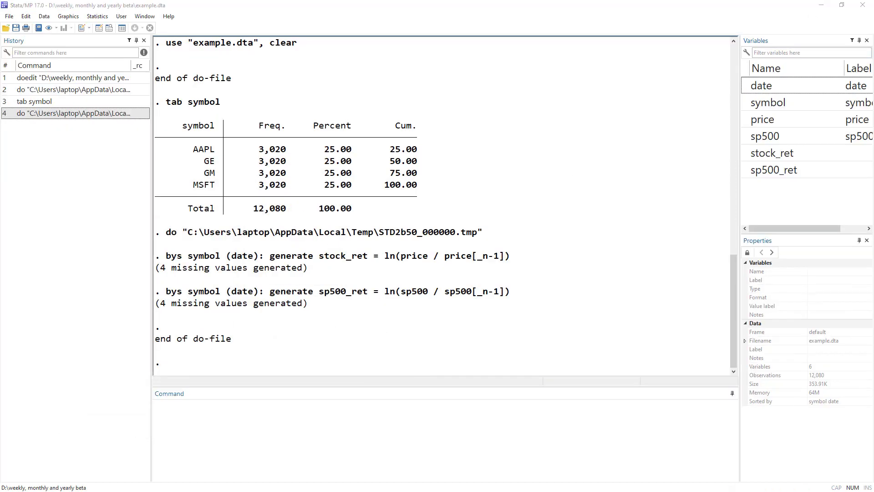
Open the dialog for collecting statistics for a command across a by list, look it over, and close it without running anything
{"action": "key", "text": "ctrl+9"}
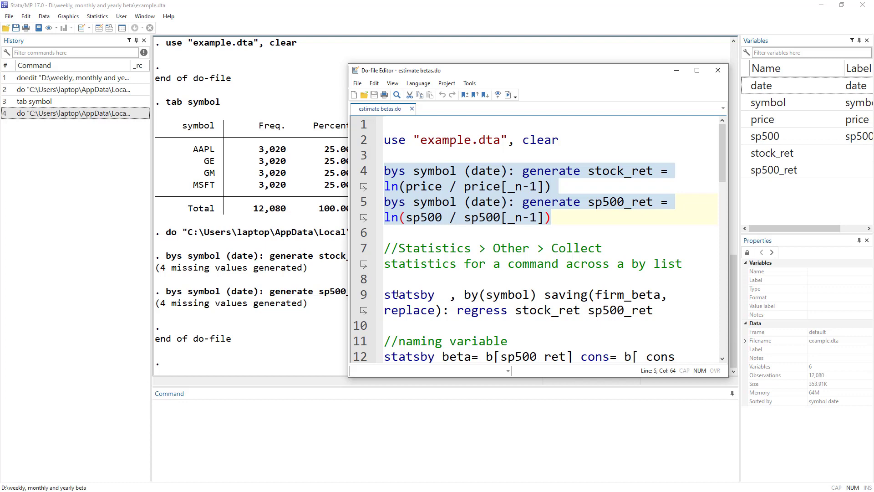
{"action": "left_click", "coordinate": [100, 19]}
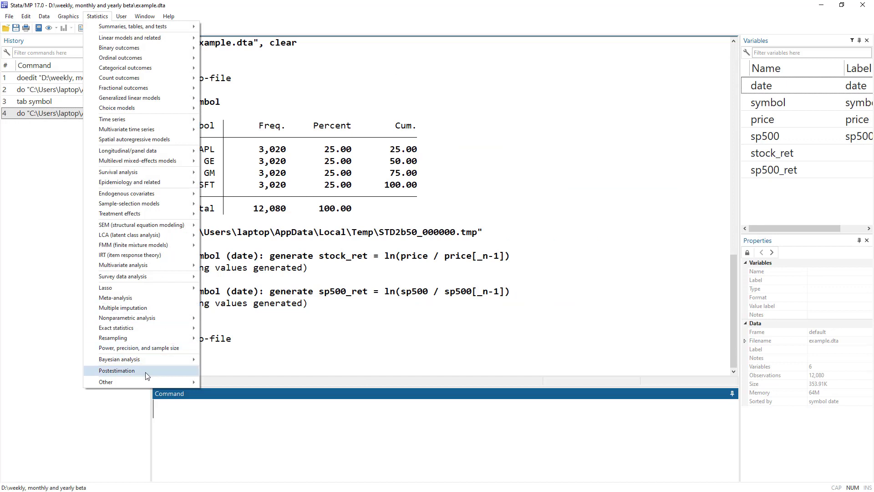
{"action": "mouse_move", "coordinate": [119, 383]}
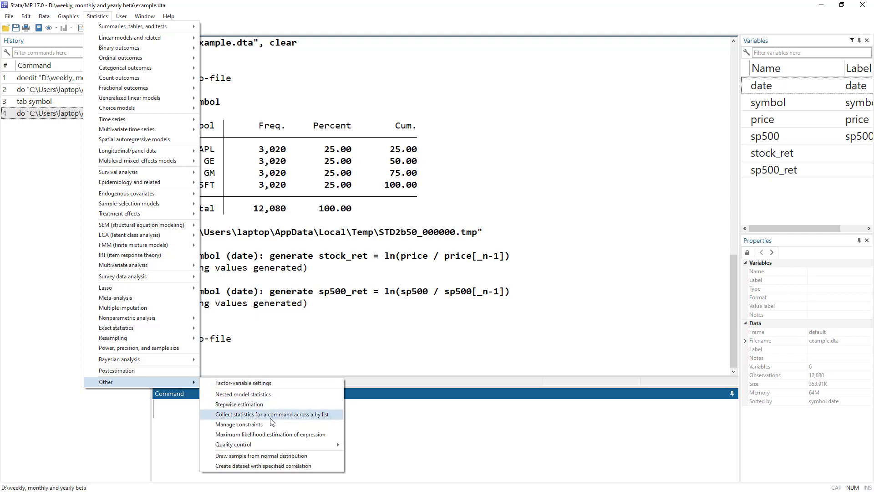
{"action": "left_click", "coordinate": [306, 416]}
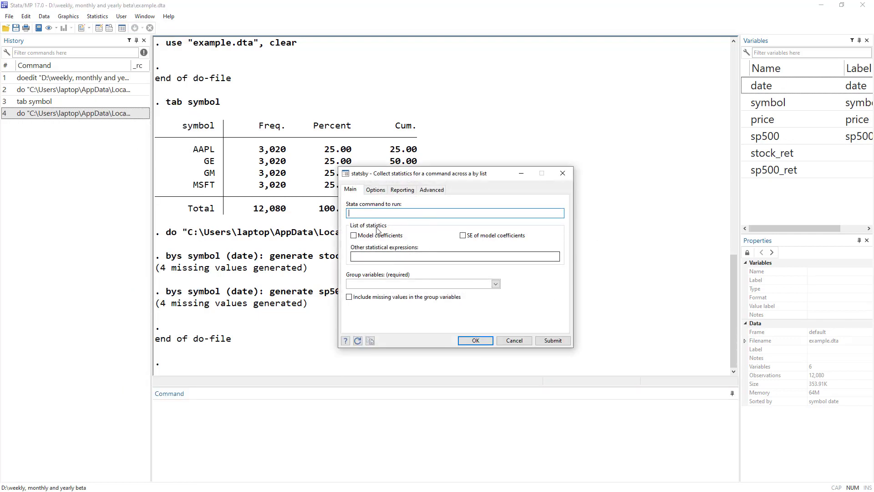
{"action": "left_click", "coordinate": [562, 175]}
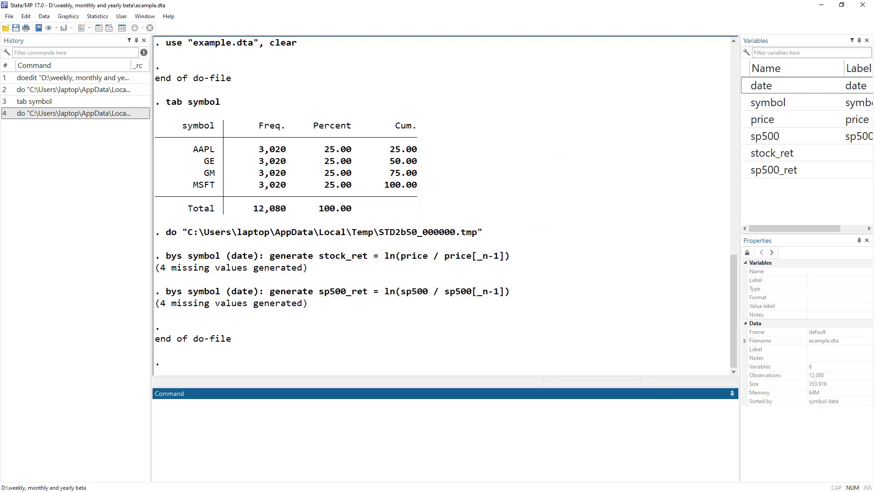
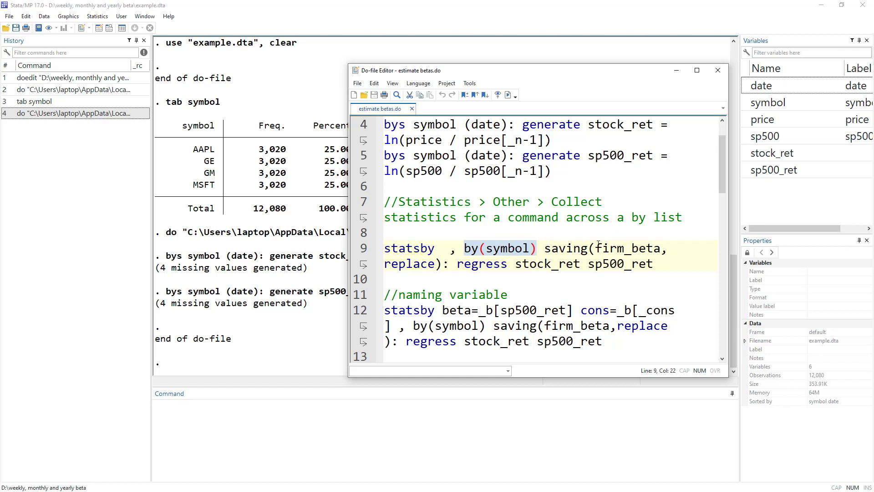
Examine line 9's statsby command: the saving(firm_beta,replace) option and the regression of stock_ret on sp500_ret
{"action": "left_click_drag", "start_coordinate": [596, 246], "coordinate": [663, 246]}
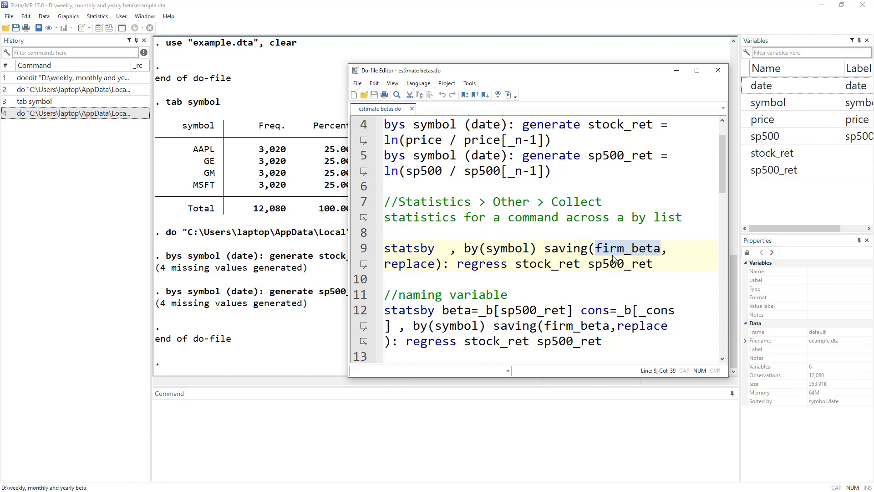
{"action": "left_click_drag", "start_coordinate": [544, 251], "coordinate": [589, 251]}
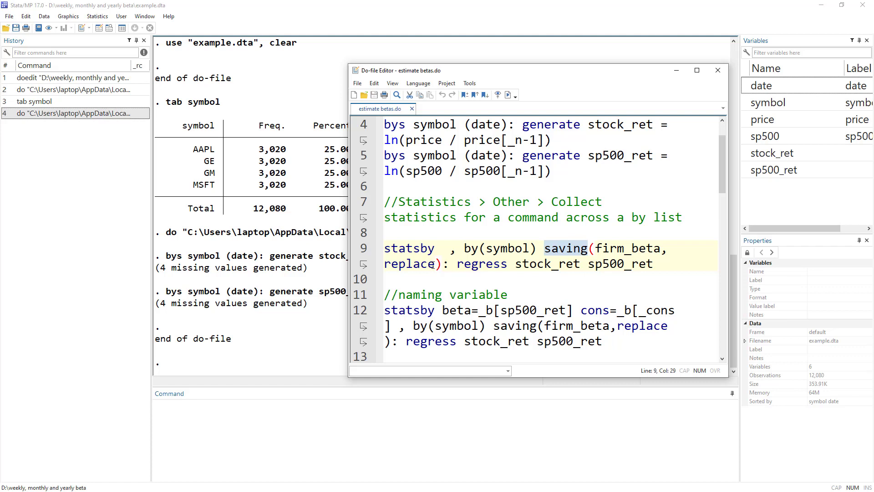
{"action": "left_click_drag", "start_coordinate": [436, 264], "coordinate": [386, 264]}
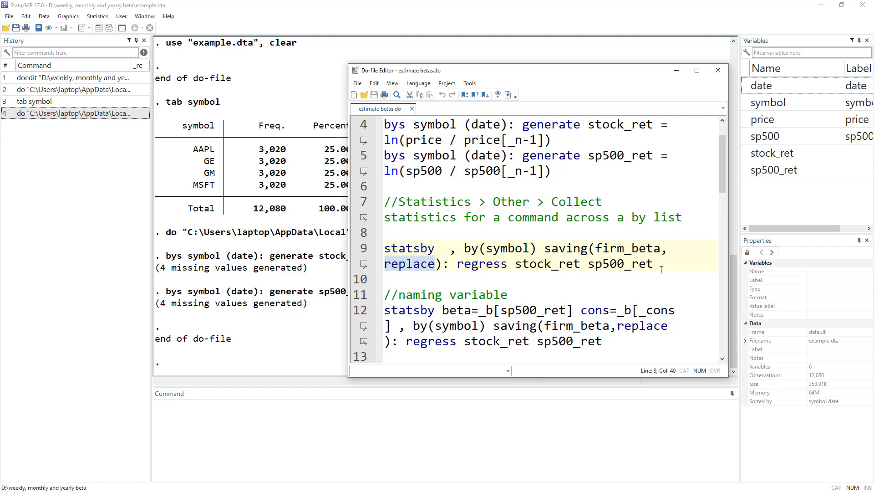
{"action": "left_click_drag", "start_coordinate": [597, 248], "coordinate": [659, 249]}
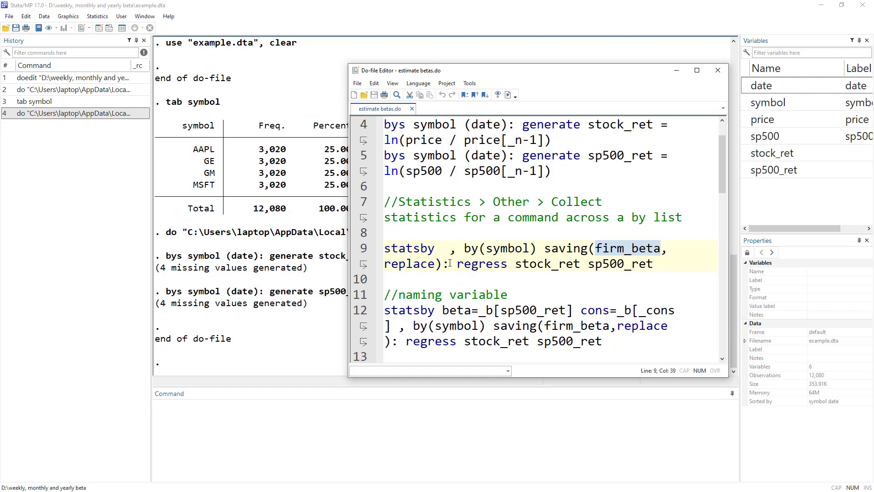
{"action": "left_click_drag", "start_coordinate": [458, 264], "coordinate": [665, 266]}
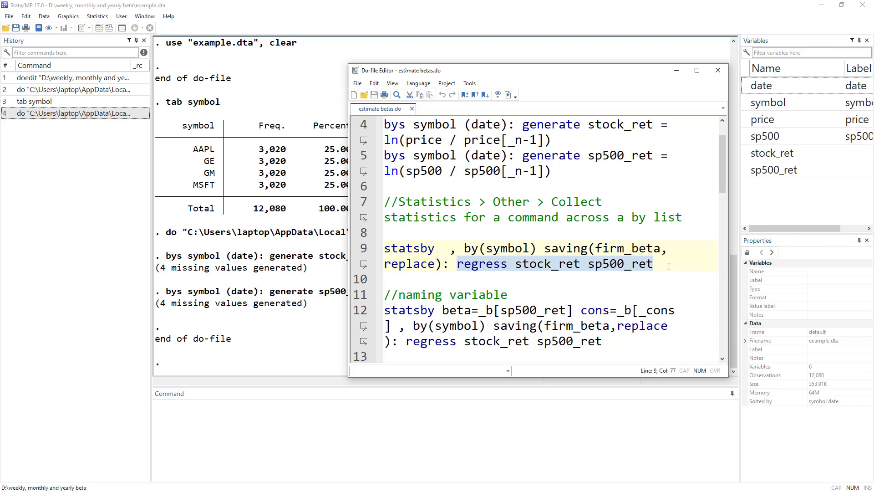
{"action": "double_click", "coordinate": [540, 266]}
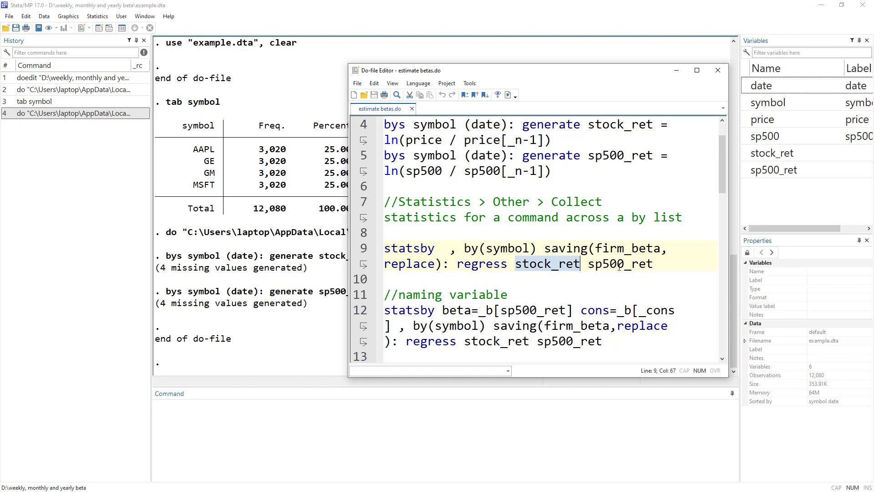
Run the line 9 statsby command to regress stock_ret on sp500_ret by symbol and save the results to firm_beta
{"action": "left_click", "coordinate": [359, 250]}
{"action": "key", "text": "ctrl+c"}
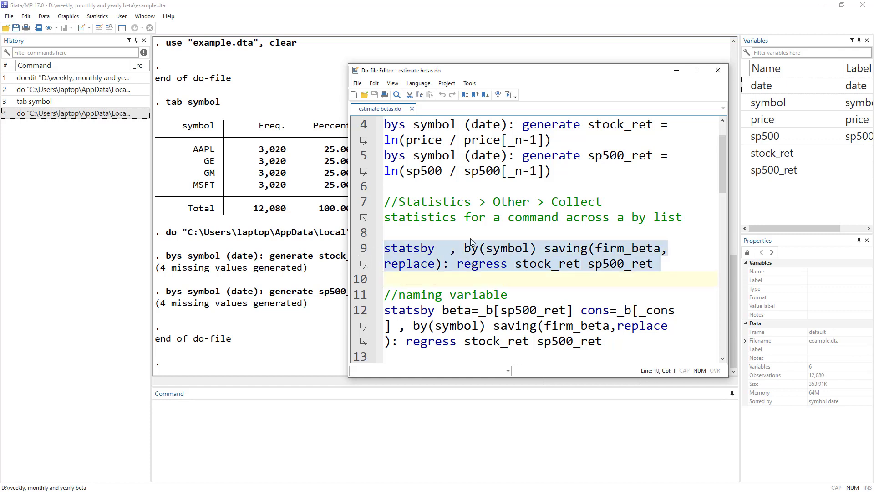
{"action": "left_click", "coordinate": [508, 95]}
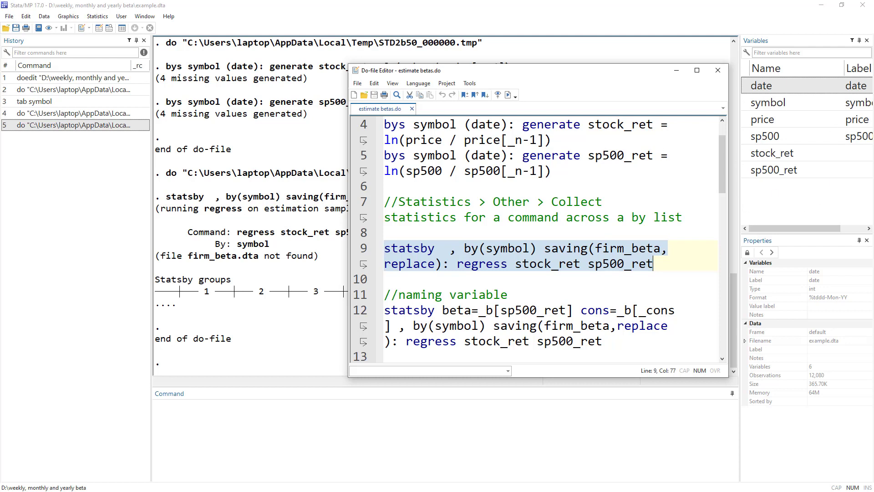
Open firm_beta.dta from the working folder, inspect the saved coefficients for each symbol, close it and return to the do-file
{"action": "left_click", "coordinate": [597, 248]}
{"action": "left_click_drag", "start_coordinate": [597, 249], "coordinate": [661, 249]}
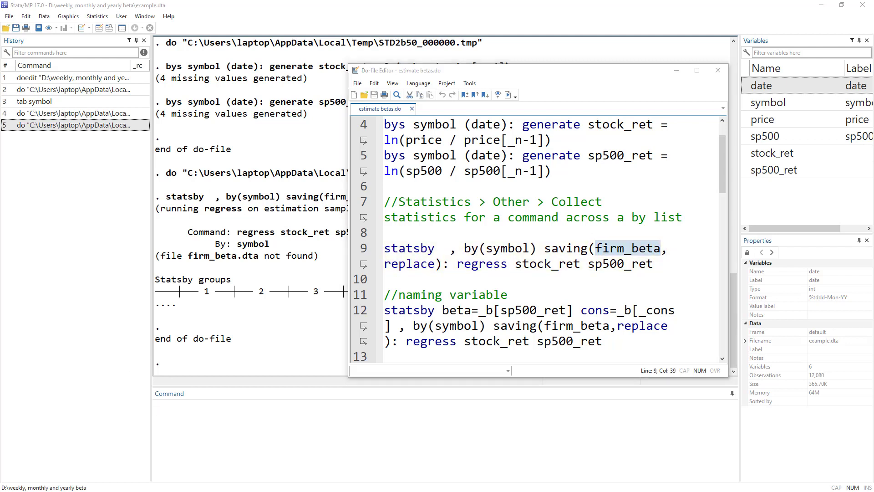
{"action": "key", "text": "alt+Tab"}
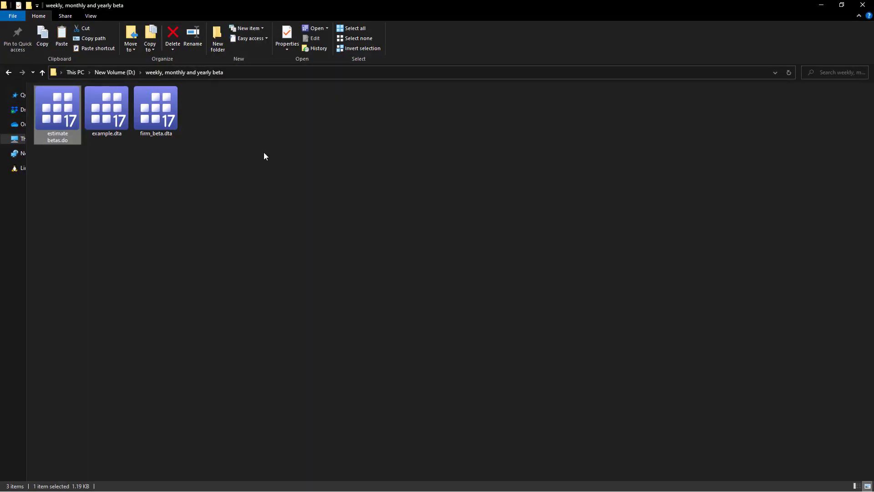
{"action": "double_click", "coordinate": [162, 113]}
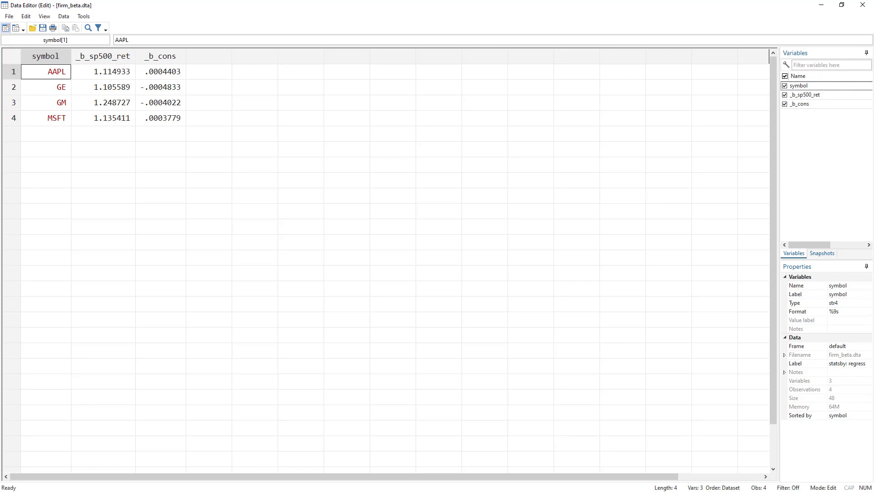
{"action": "left_click", "coordinate": [863, 8]}
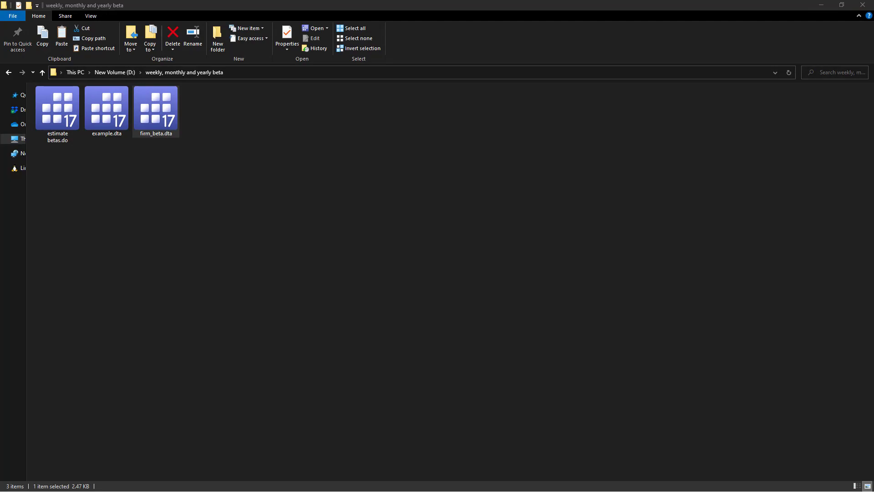
{"action": "key", "text": "alt+Tab"}
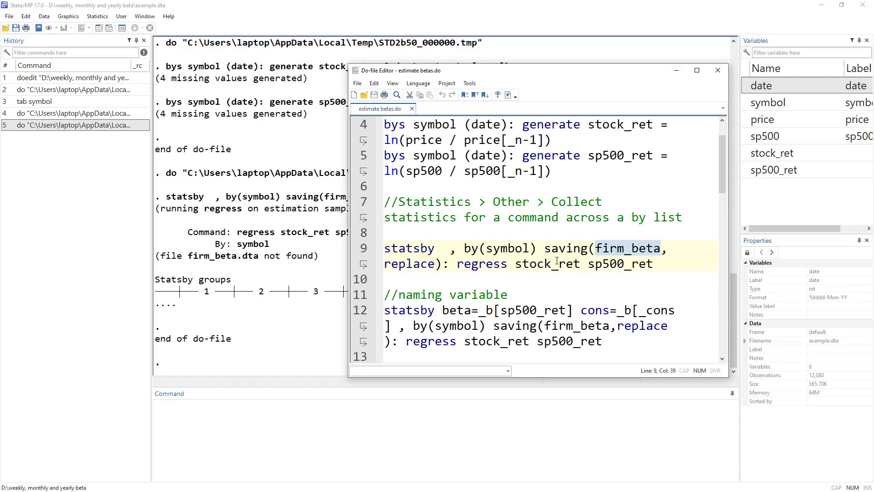
Duplicate the line 9 statsby command onto a new line 11 and remove the copy's saving(firm_beta,replace) option
{"action": "scroll", "coordinate": [556, 259], "scroll_direction": "down", "scroll_amount": 2}
{"action": "scroll", "coordinate": [583, 251], "scroll_direction": "up", "scroll_amount": 1}
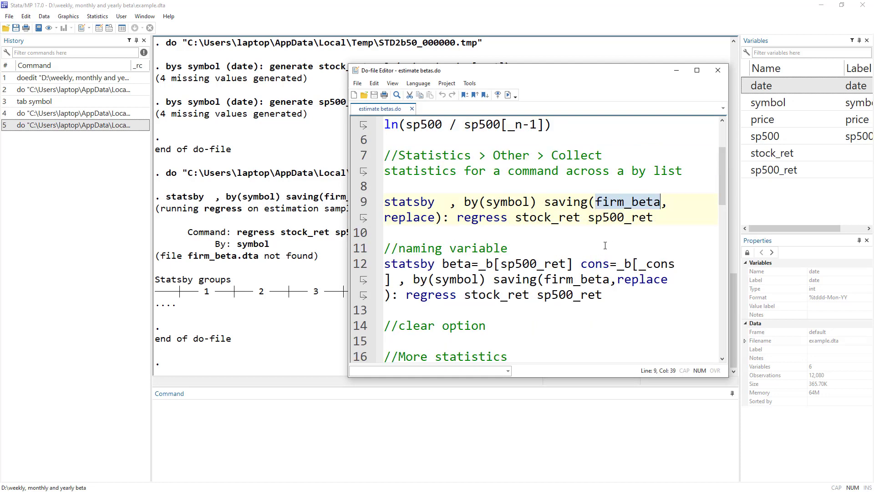
{"action": "scroll", "coordinate": [605, 245], "scroll_direction": "up", "scroll_amount": 1}
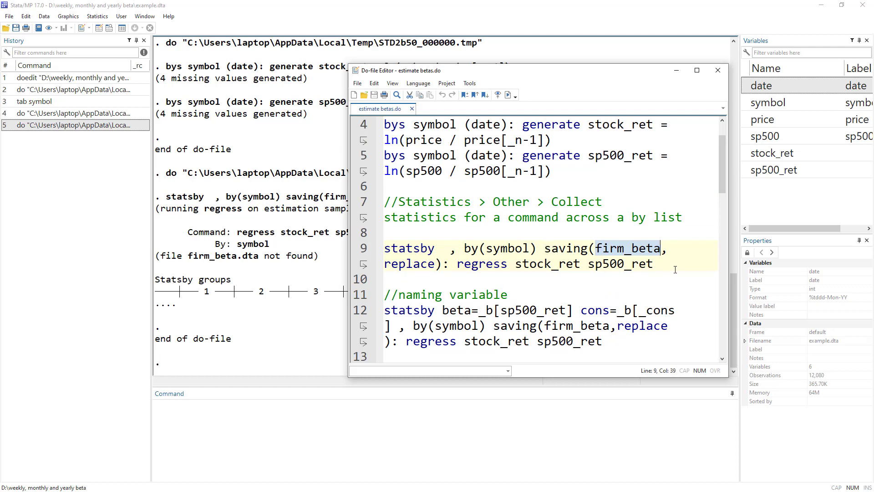
{"action": "left_click_drag", "start_coordinate": [675, 269], "coordinate": [325, 252]}
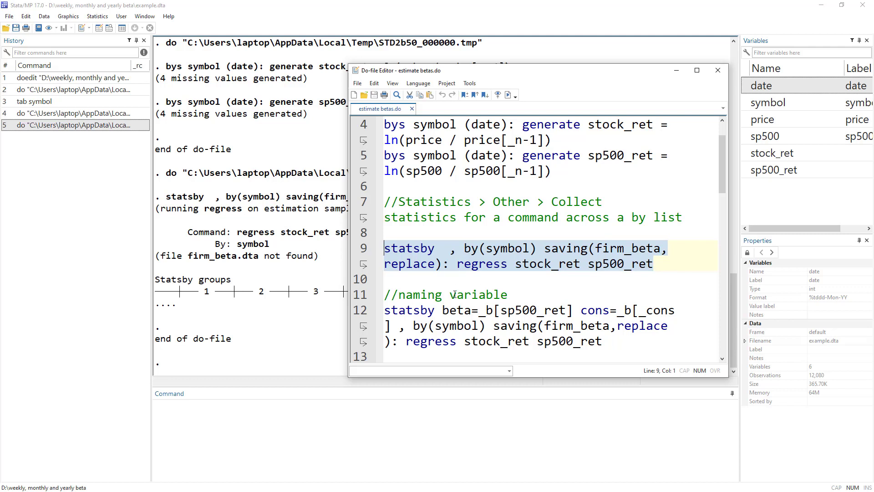
{"action": "left_click", "coordinate": [442, 279]}
{"action": "key", "text": "Return"}
{"action": "key", "text": "Return"}
{"action": "key", "text": "Up"}
{"action": "key", "text": "ctrl+v"}
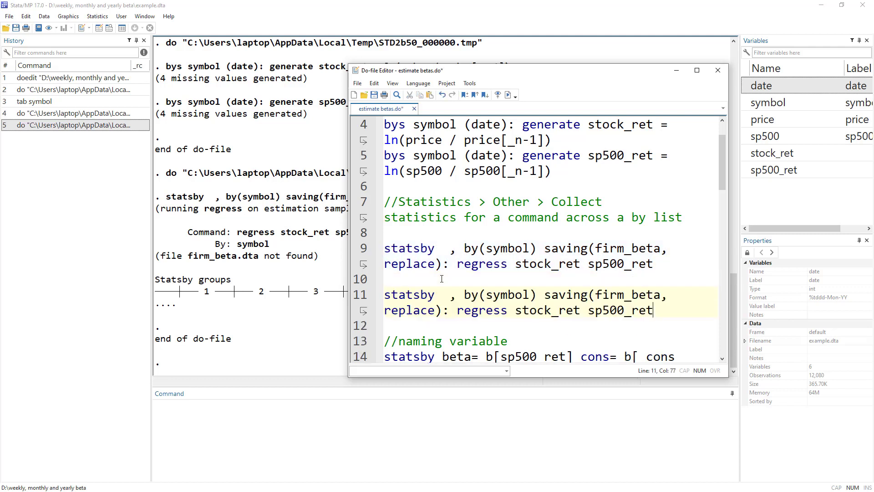
{"action": "left_click_drag", "start_coordinate": [547, 297], "coordinate": [442, 312]}
{"action": "key", "text": "Delete"}
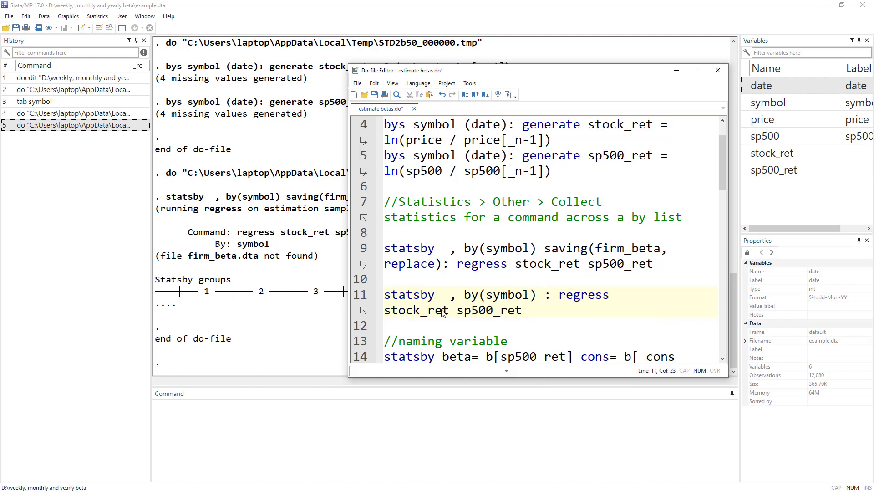
{"action": "type", "text": "clear"}
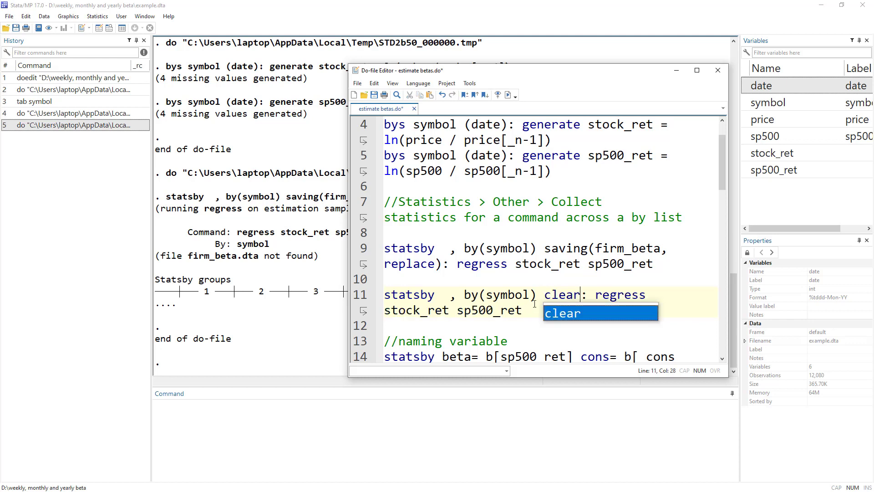
{"action": "double_click", "coordinate": [572, 294]}
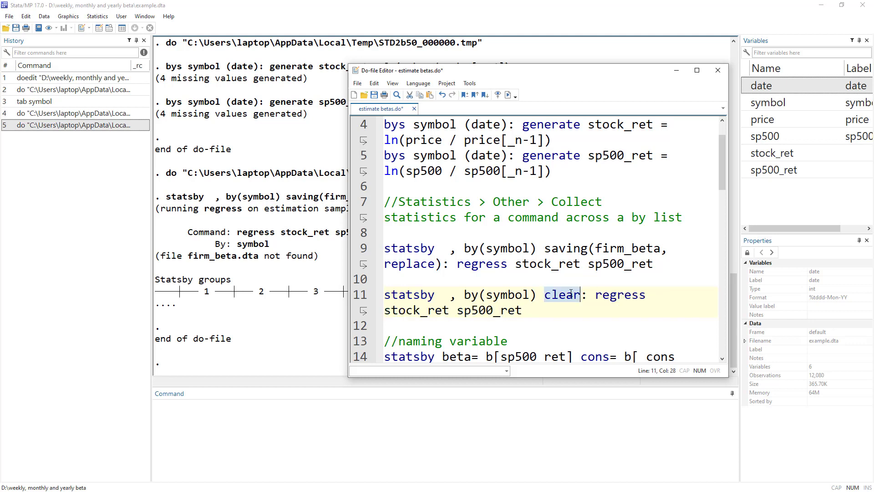
{"action": "key", "text": "Delete"}
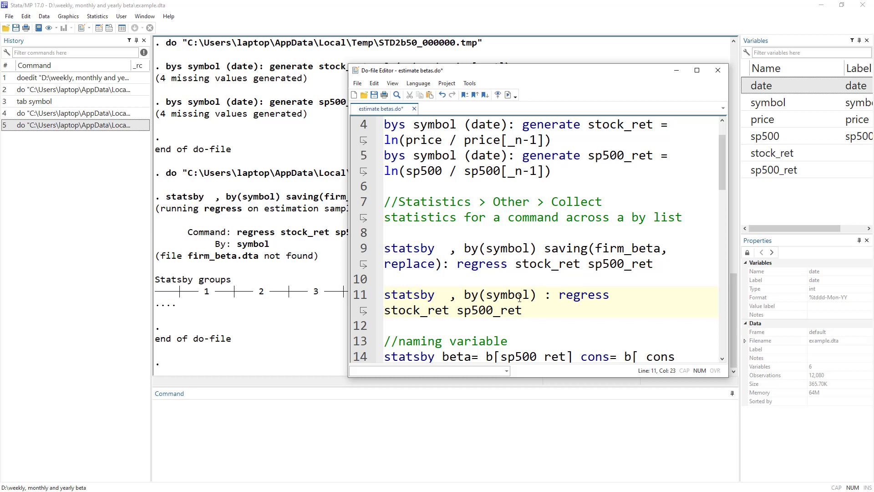
Try to run the line 11 statsby command without a saving or clear option, and check its output in the Results window
{"action": "left_click", "coordinate": [364, 301]}
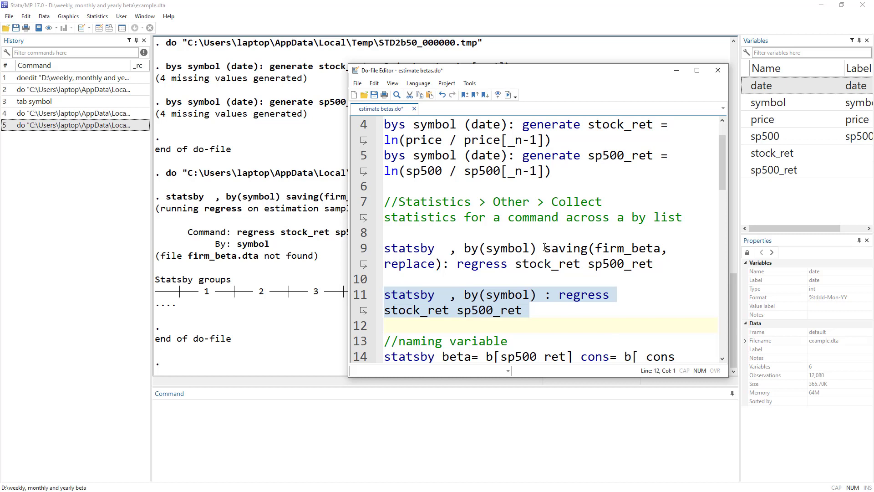
{"action": "left_click_drag", "start_coordinate": [545, 248], "coordinate": [441, 265]}
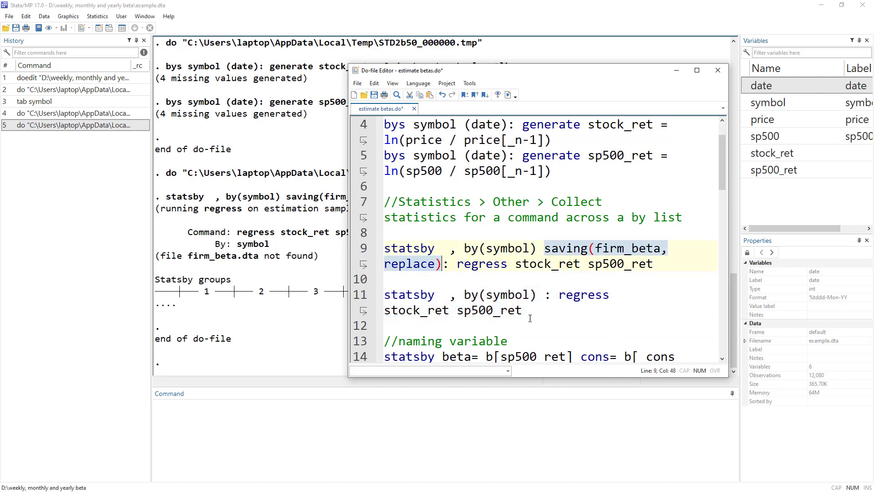
{"action": "left_click_drag", "start_coordinate": [530, 318], "coordinate": [344, 295]}
{"action": "left_click", "coordinate": [507, 95]}
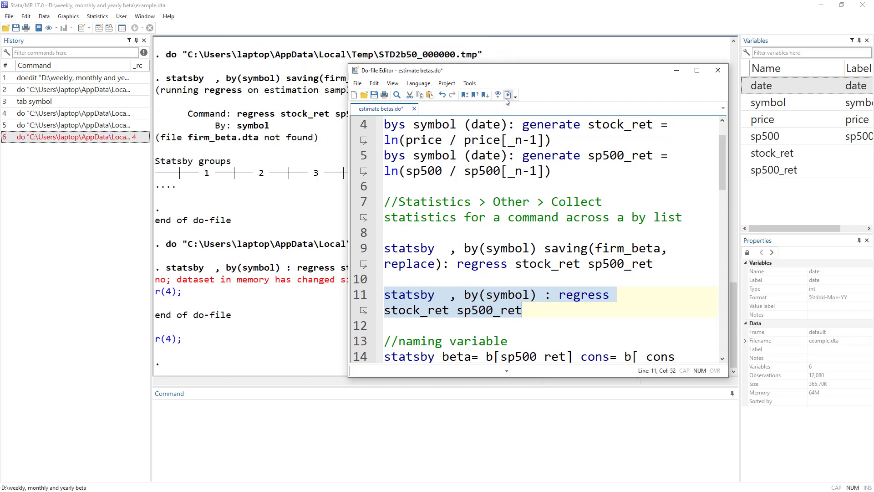
{"action": "left_click", "coordinate": [249, 298]}
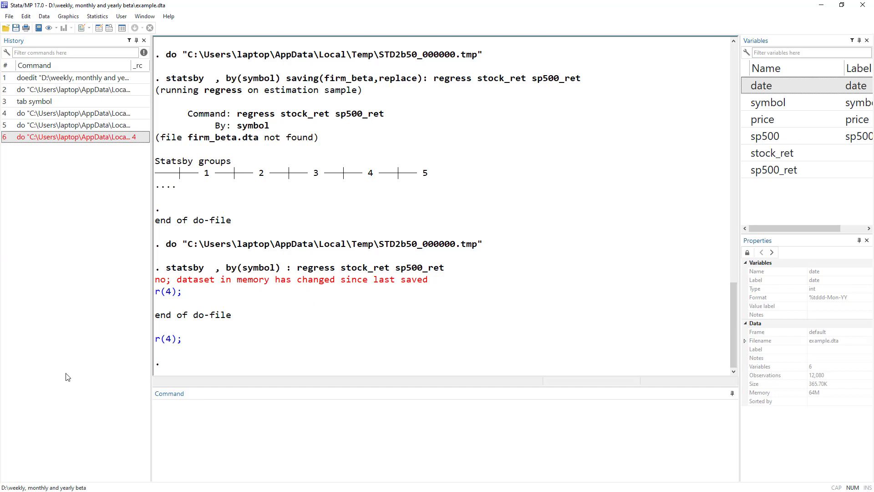
{"action": "key", "text": "alt+Tab"}
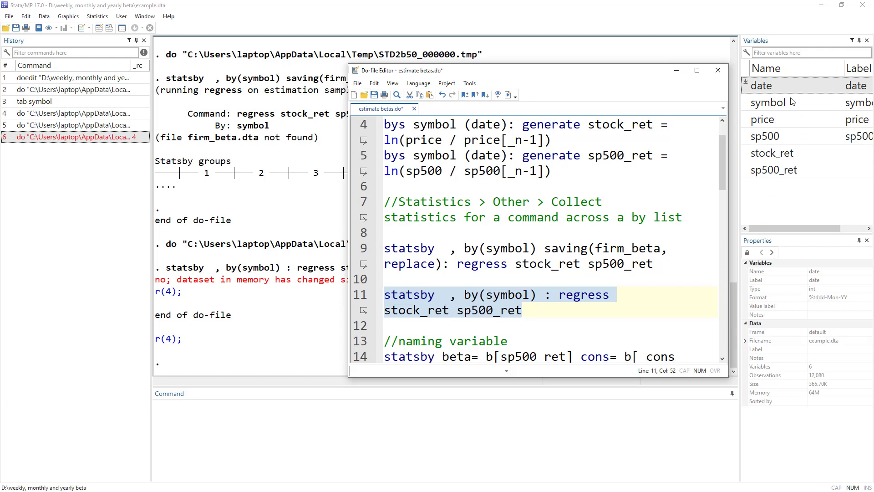
Add the clear option after by(symbol) in the line 11 statsby command and run that line
{"action": "left_click", "coordinate": [542, 299]}
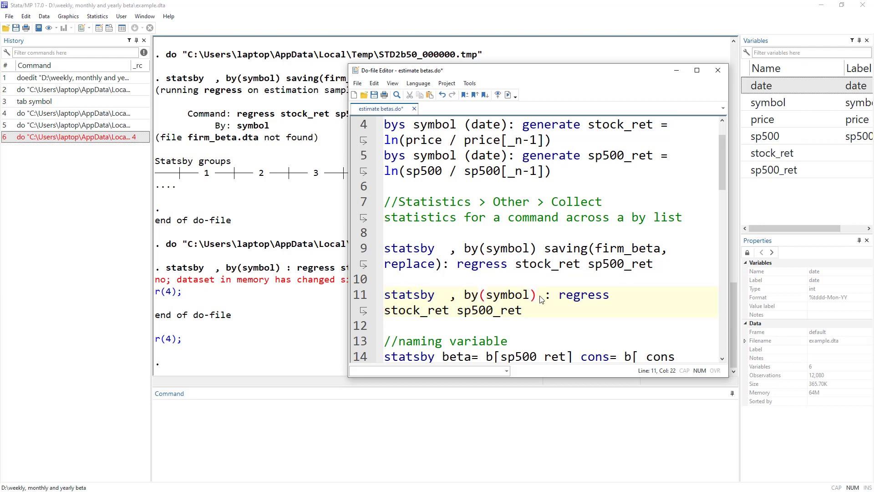
{"action": "type", "text": "clear"}
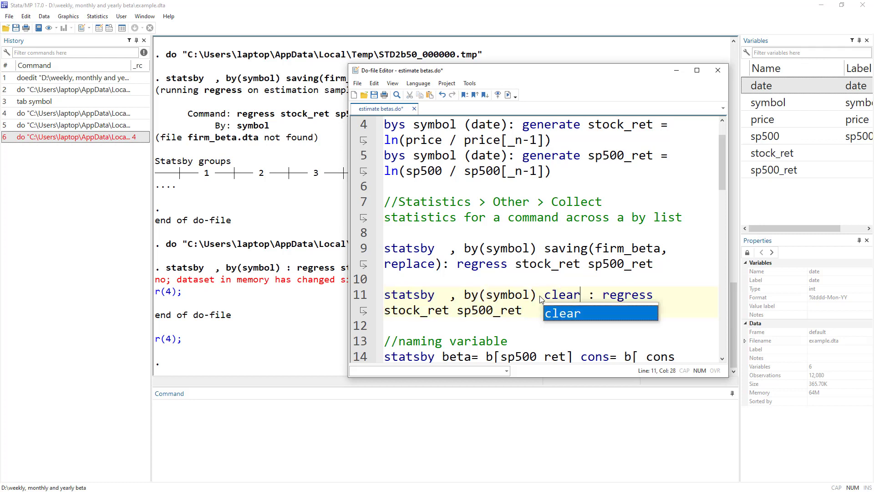
{"action": "double_click", "coordinate": [560, 293]}
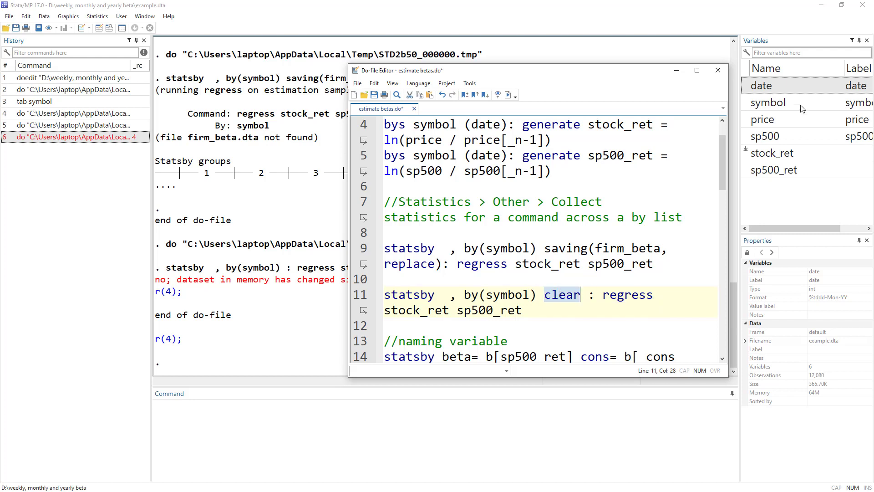
{"action": "left_click", "coordinate": [356, 296]}
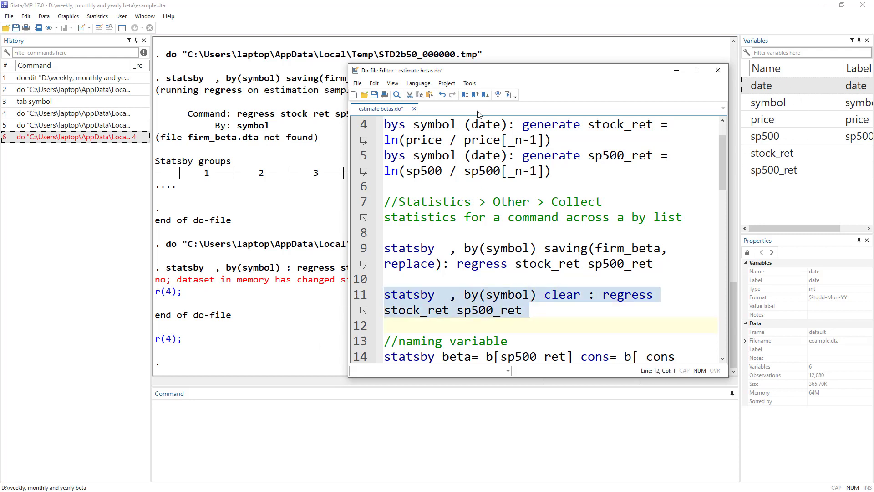
{"action": "left_click", "coordinate": [509, 95]}
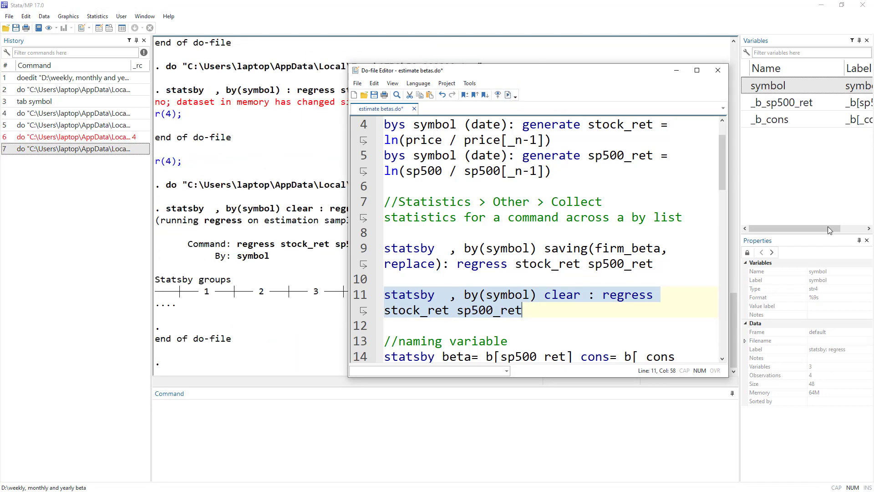
Open the Data Editor and inspect the symbol, _b_sp500_ret and _b_cons columns of the dataset in memory
{"action": "left_click", "coordinate": [100, 28]}
{"action": "scroll", "coordinate": [122, 121], "scroll_direction": "up", "scroll_amount": 2}
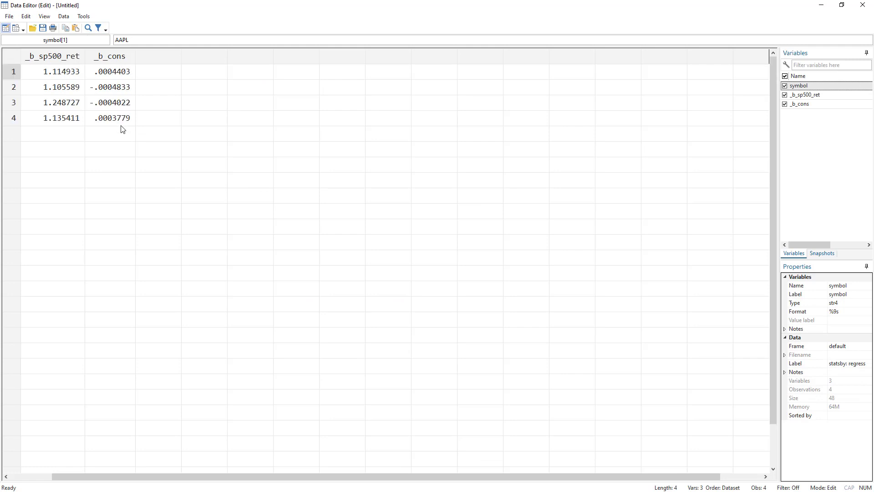
{"action": "left_click", "coordinate": [54, 71]}
{"action": "left_click", "coordinate": [100, 118], "text": "shift"}
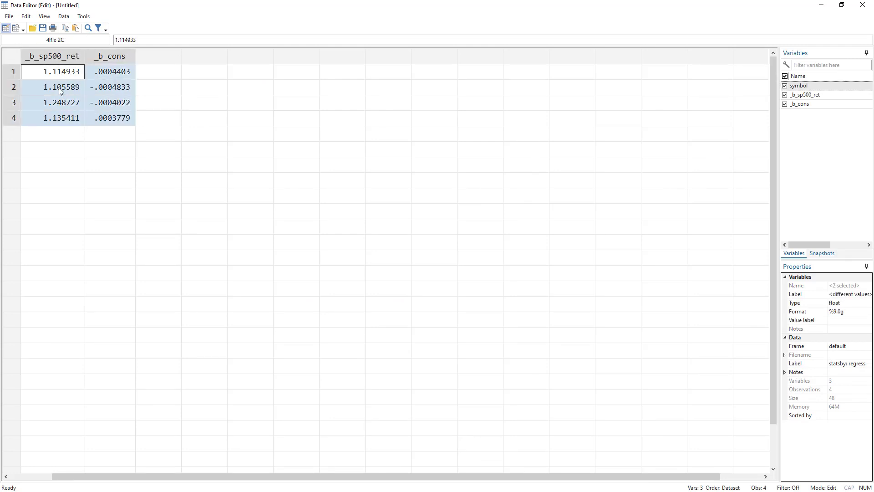
{"action": "left_click_drag", "start_coordinate": [227, 479], "coordinate": [163, 474]}
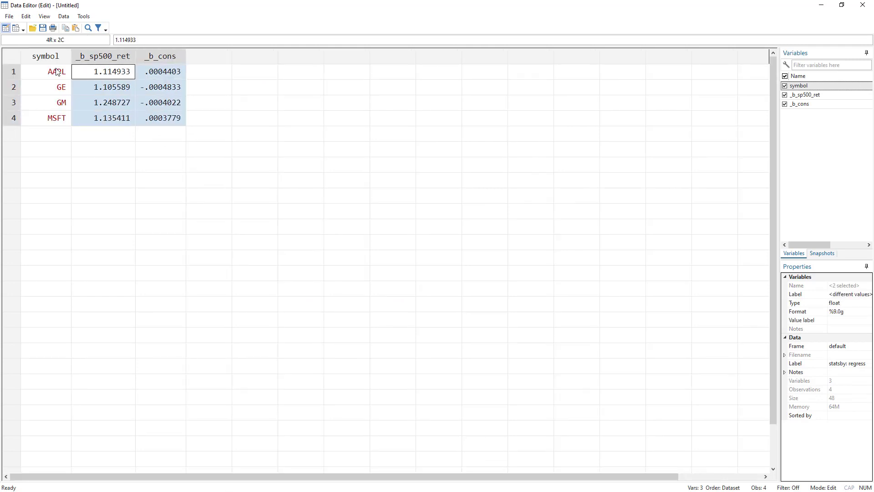
{"action": "left_click_drag", "start_coordinate": [58, 71], "coordinate": [62, 115]}
{"action": "left_click_drag", "start_coordinate": [99, 76], "coordinate": [102, 117]}
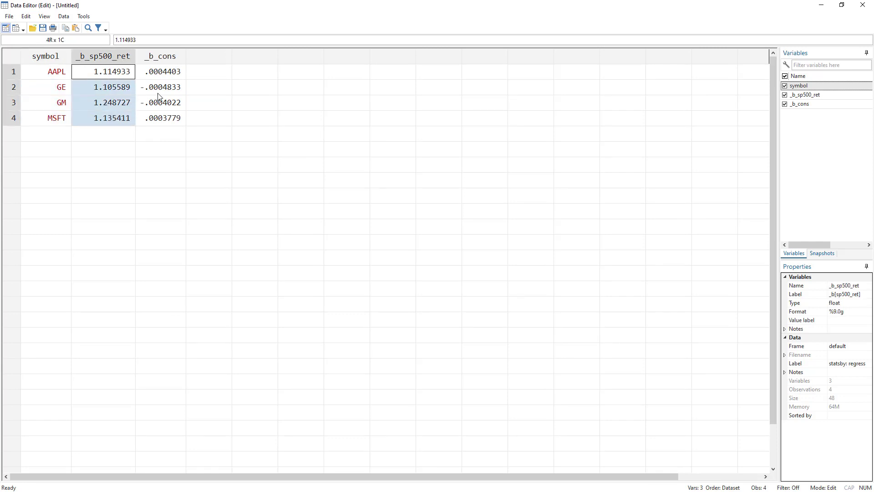
Inspect the _b_cons column for all four symbols and close the Data Editor
{"action": "left_click_drag", "start_coordinate": [164, 73], "coordinate": [165, 120]}
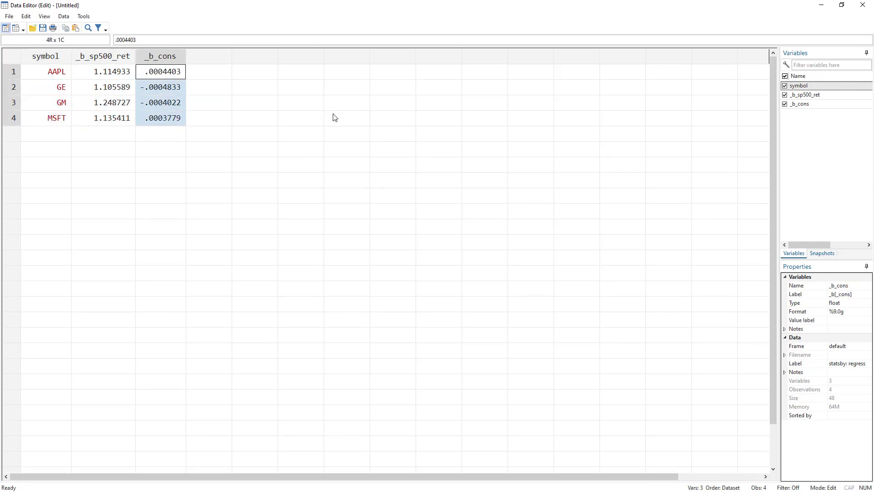
{"action": "left_click", "coordinate": [863, 5]}
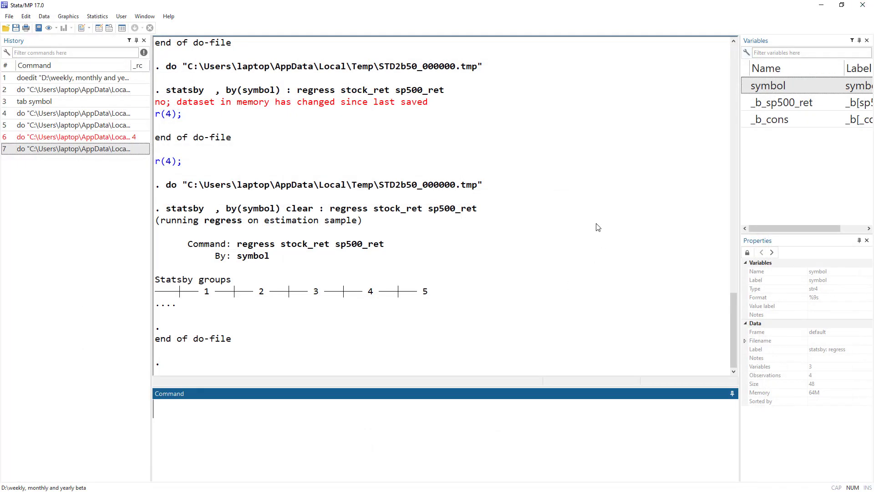
Run do-file lines 2 to 5 to reload example.dta and regenerate stock_ret and sp500_ret by symbol
{"action": "key", "text": "alt+Tab"}
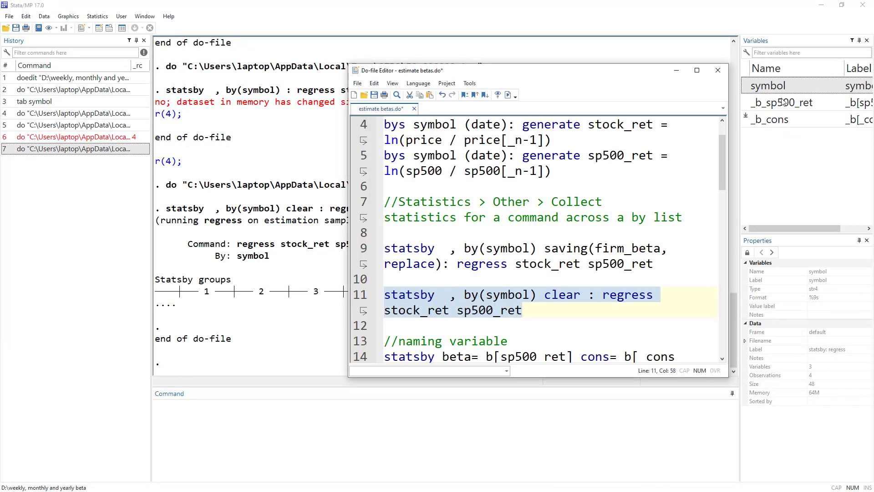
{"action": "scroll", "coordinate": [505, 268], "scroll_direction": "up", "scroll_amount": 1}
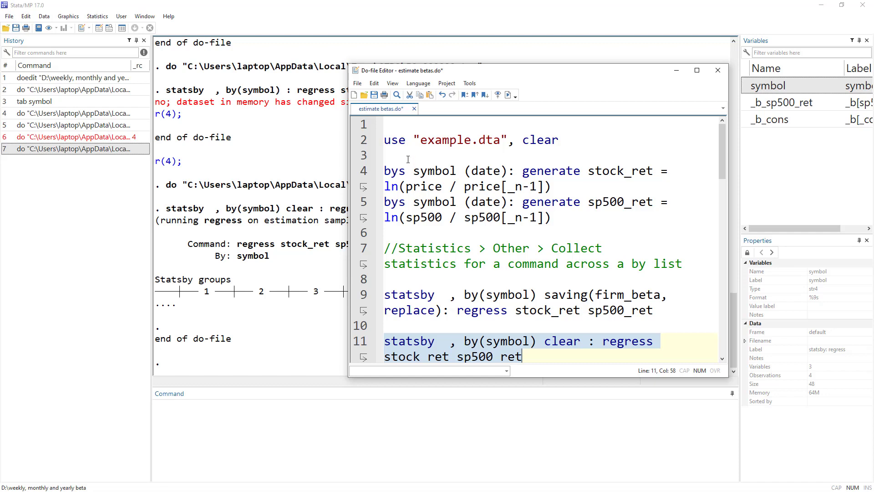
{"action": "left_click_drag", "start_coordinate": [358, 142], "coordinate": [357, 221]}
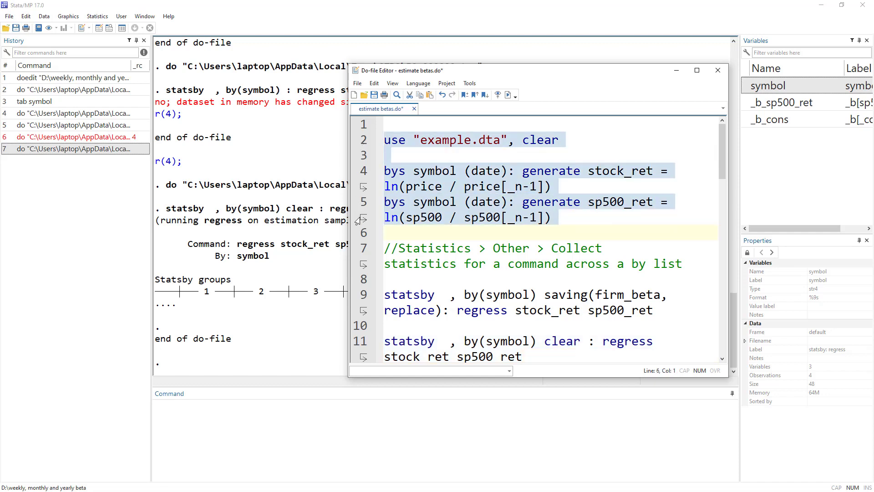
{"action": "left_click", "coordinate": [508, 95]}
Examine how the line 14 statsby command names its results with beta=_b[sp500_ret] and cons=_b[_cons], compared with the unnamed line 11 version
{"action": "scroll", "coordinate": [501, 221], "scroll_direction": "down", "scroll_amount": 3}
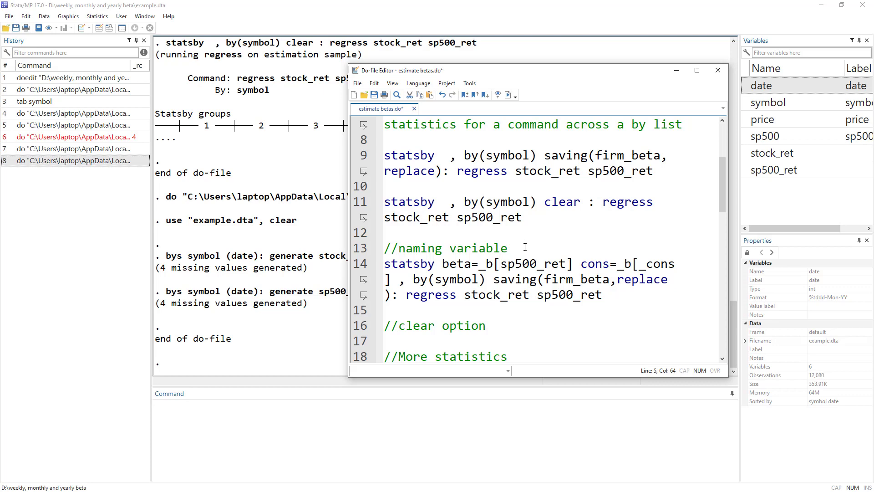
{"action": "scroll", "coordinate": [525, 246], "scroll_direction": "down", "scroll_amount": 1}
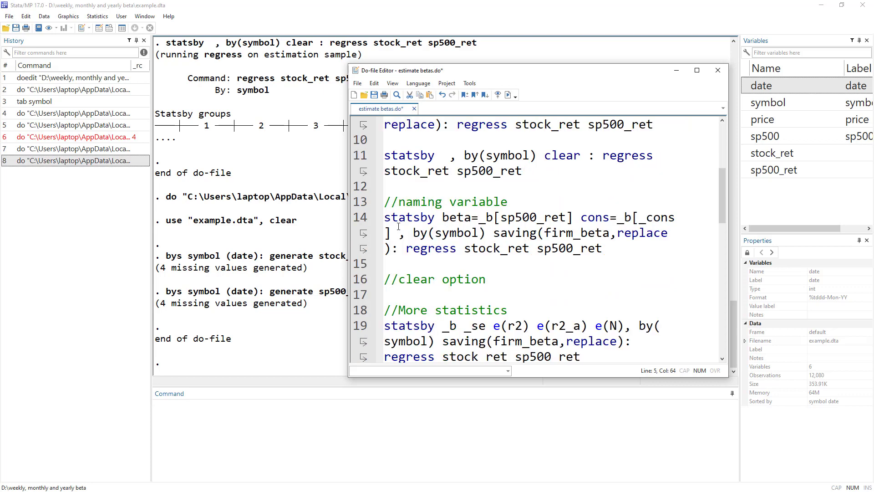
{"action": "left_click_drag", "start_coordinate": [384, 156], "coordinate": [435, 156]}
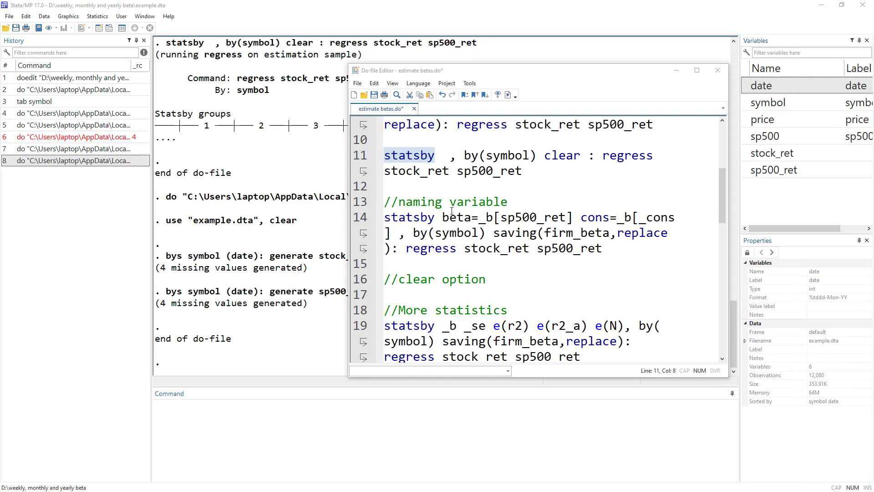
{"action": "left_click_drag", "start_coordinate": [442, 217], "coordinate": [577, 218]}
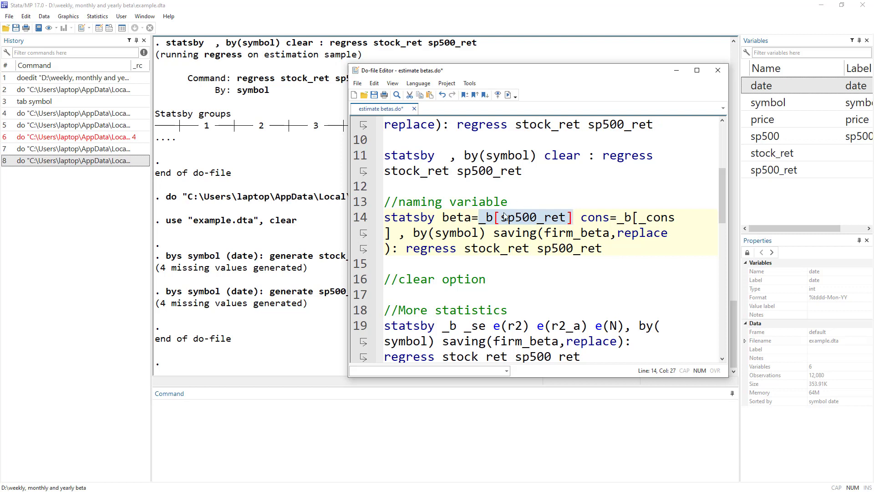
{"action": "double_click", "coordinate": [459, 217]}
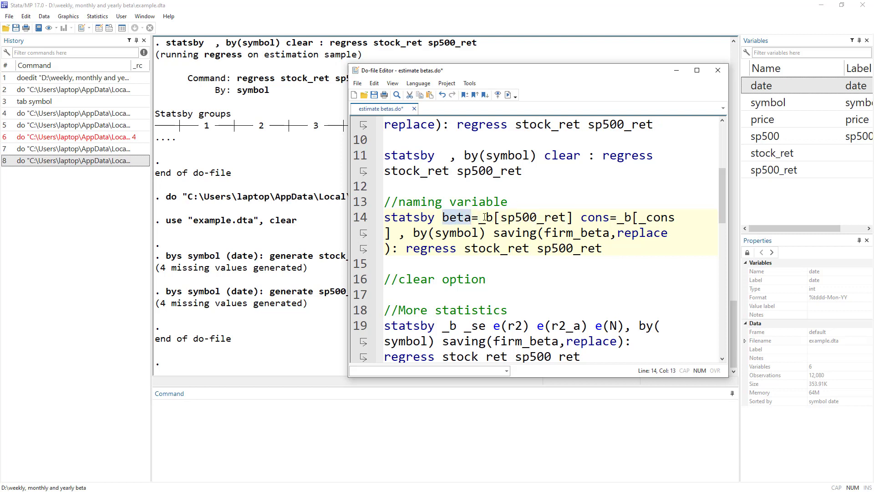
{"action": "left_click_drag", "start_coordinate": [483, 218], "coordinate": [573, 218]}
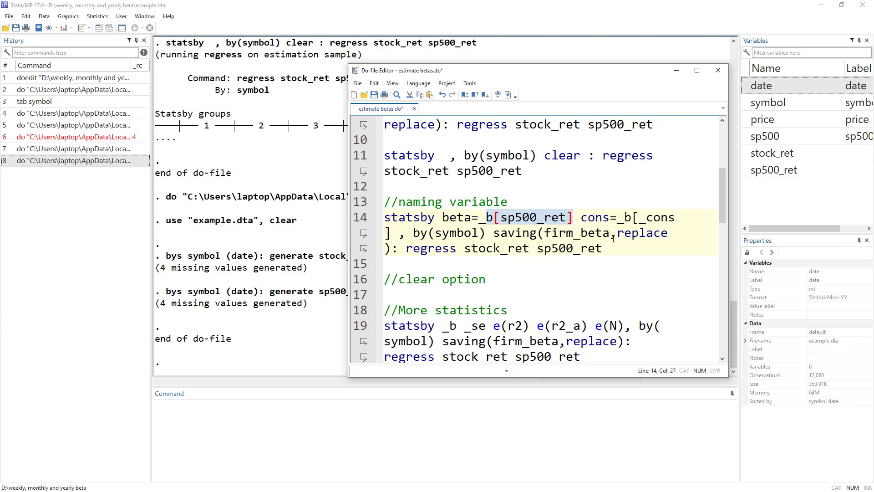
{"action": "left_click_drag", "start_coordinate": [581, 218], "coordinate": [605, 217]}
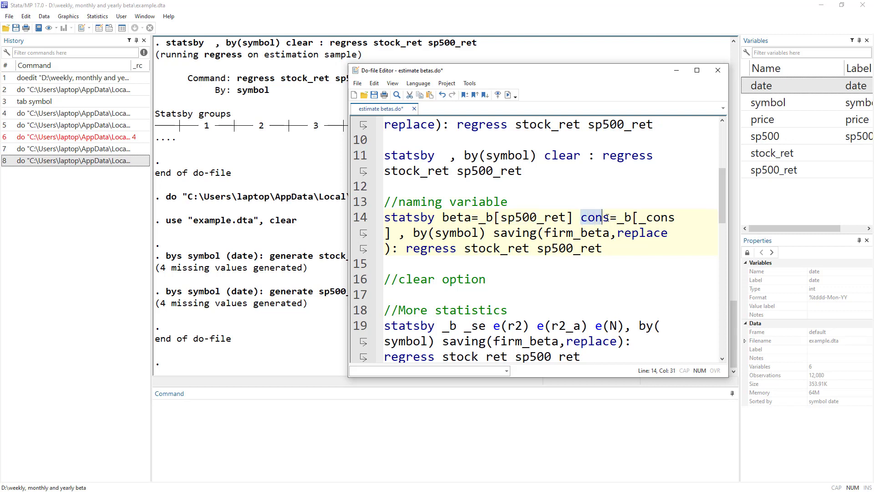
{"action": "key", "text": "Right"}
{"action": "key", "text": "Right"}
{"action": "key", "text": "shift+Right"}
{"action": "key", "text": "shift+Right"}
{"action": "key", "text": "shift+Right"}
{"action": "key", "text": "shift+Right"}
{"action": "key", "text": "shift+Right"}
{"action": "key", "text": "shift+Right"}
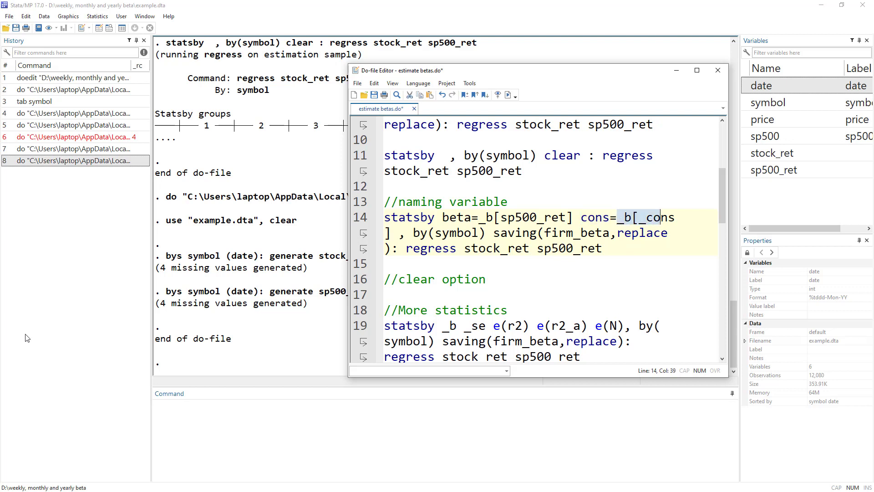
Run the line 14 statsby command with the named beta and cons coefficients, and check the saved firm_beta.dta in the Data Editor
{"action": "left_click", "coordinate": [358, 222]}
{"action": "left_click", "coordinate": [508, 94]}
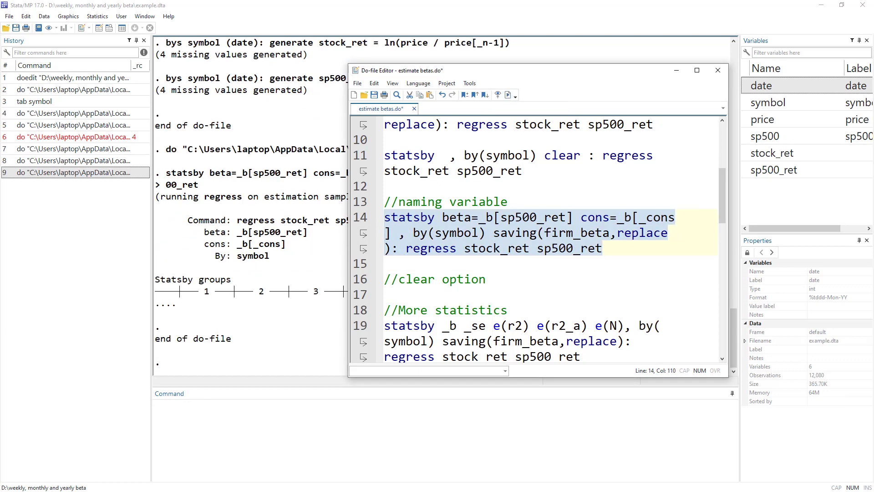
{"action": "key", "text": "alt+Tab"}
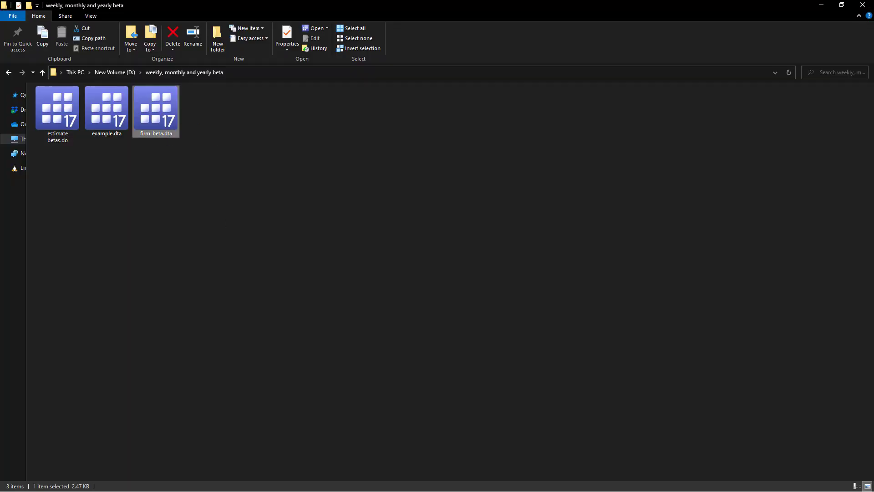
{"action": "key", "text": "alt+Tab"}
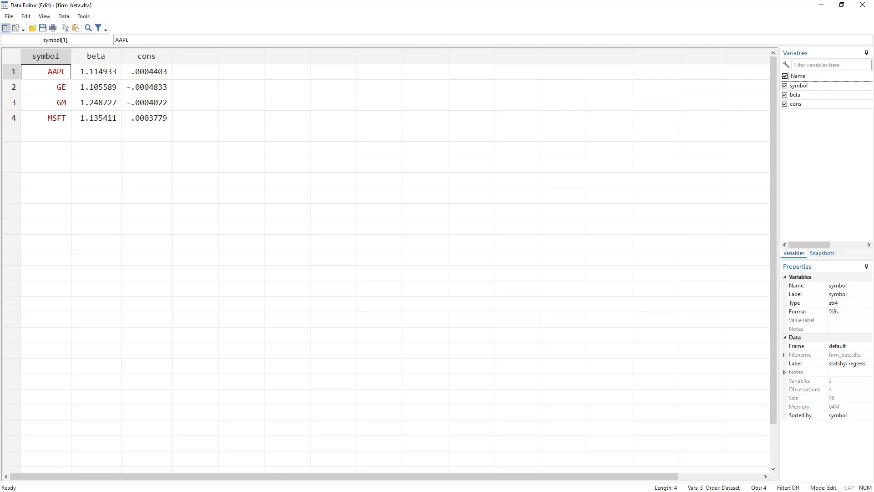
{"action": "key", "text": "alt+Tab"}
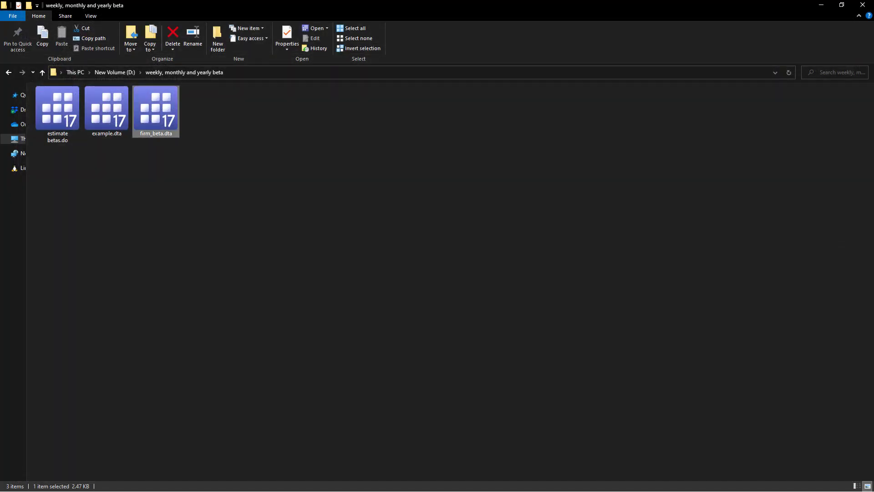
{"action": "key", "text": "alt+Tab"}
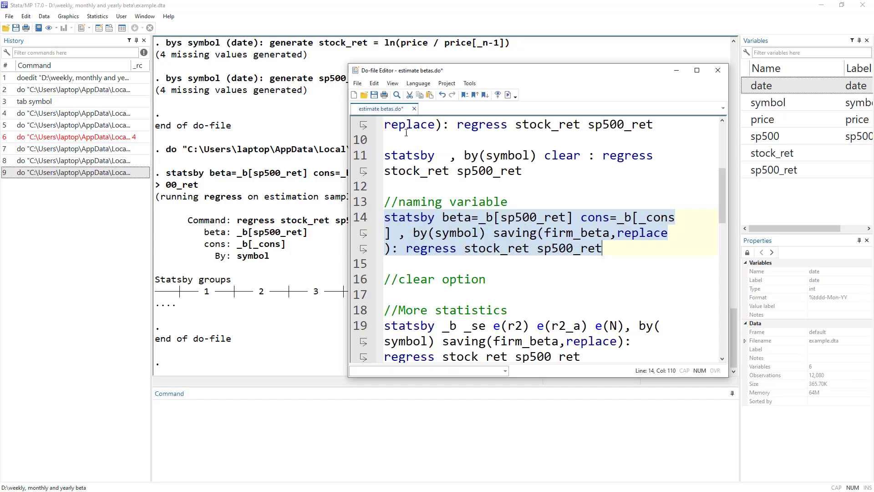
Review and run the line 19 statsby command that collects _b, _se, e(r2), e(r2_a) and e(N) by symbol into firm_beta
{"action": "scroll", "coordinate": [477, 227], "scroll_direction": "down", "scroll_amount": 1}
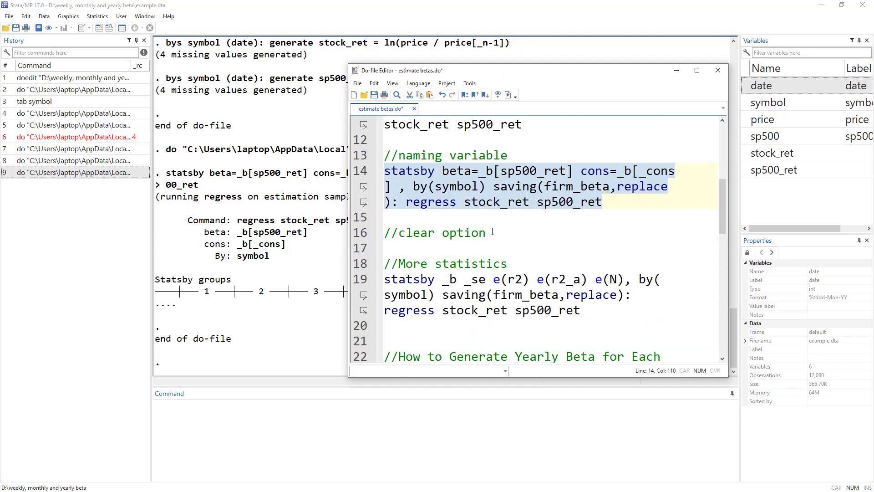
{"action": "scroll", "coordinate": [519, 256], "scroll_direction": "down", "scroll_amount": 1}
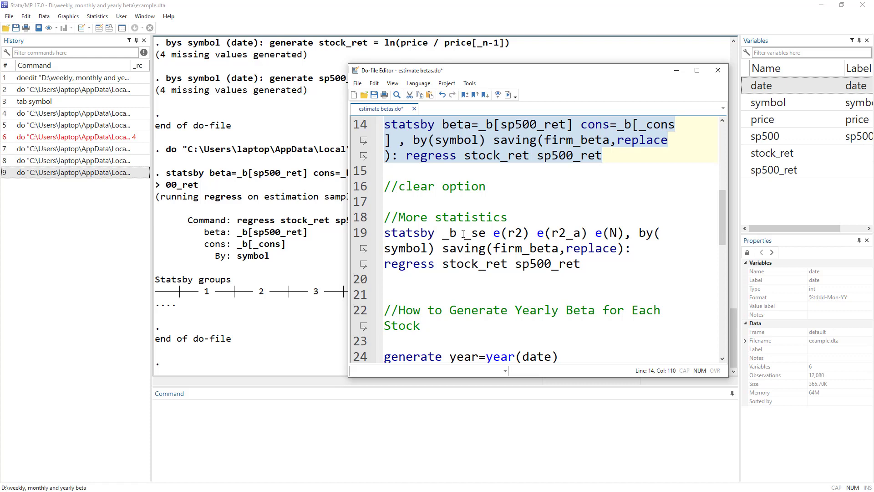
{"action": "left_click_drag", "start_coordinate": [464, 234], "coordinate": [486, 237]}
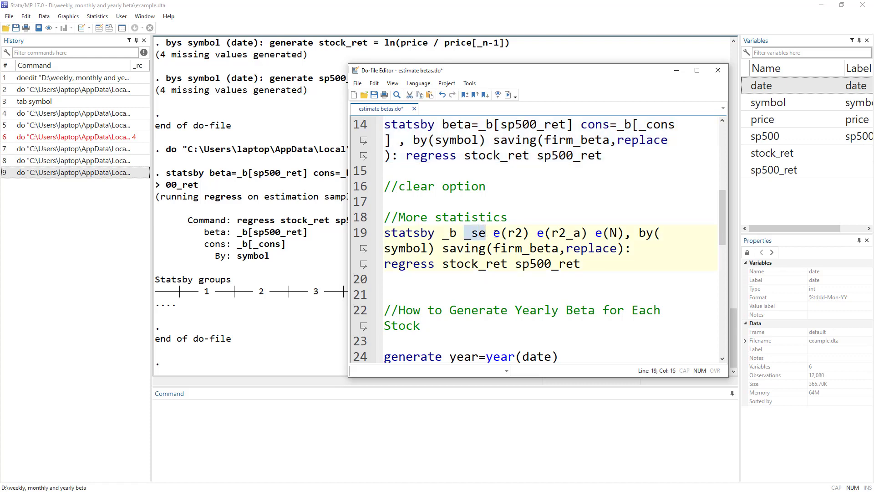
{"action": "left_click_drag", "start_coordinate": [494, 234], "coordinate": [627, 236]}
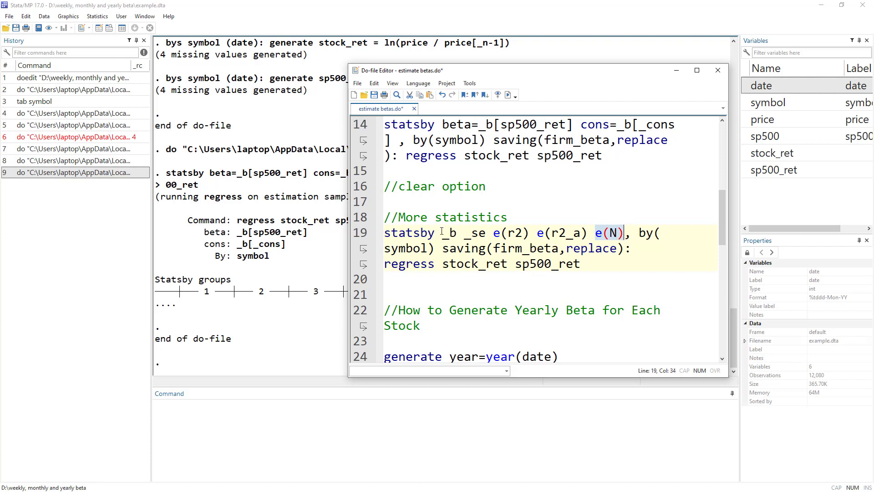
{"action": "left_click_drag", "start_coordinate": [442, 233], "coordinate": [625, 235]}
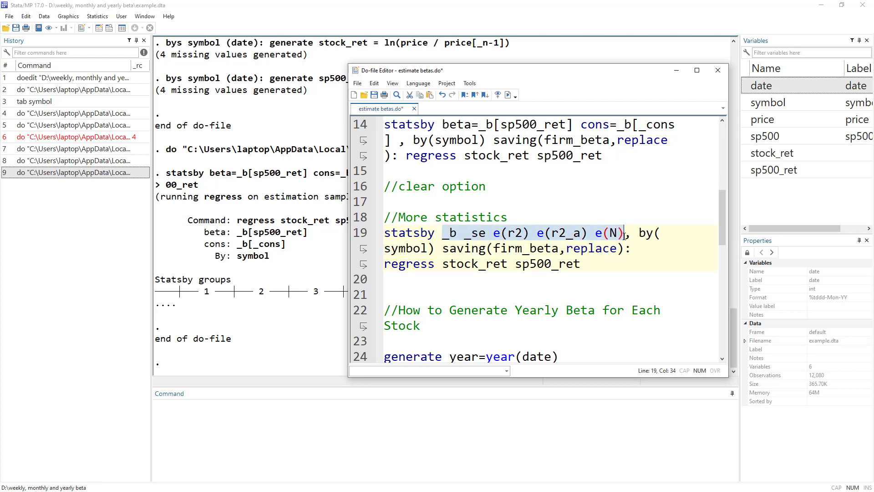
{"action": "left_click", "coordinate": [450, 233]}
{"action": "left_click_drag", "start_coordinate": [443, 233], "coordinate": [624, 235]}
{"action": "left_click", "coordinate": [358, 237]}
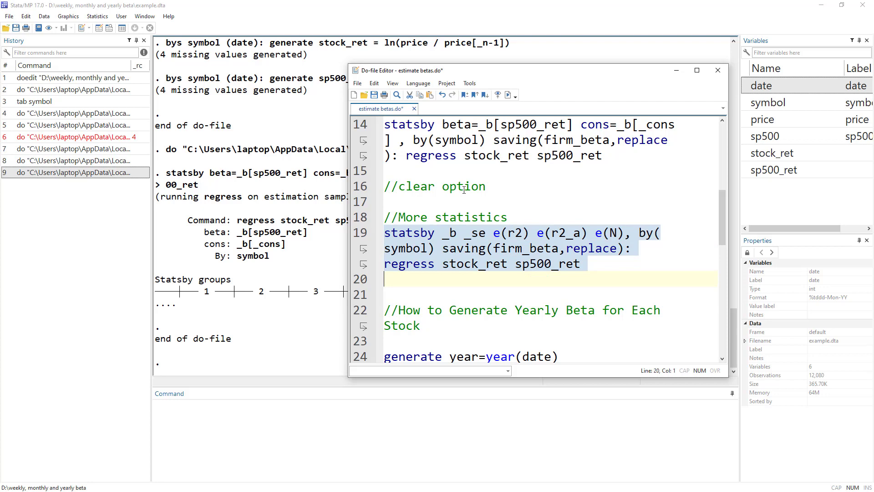
{"action": "left_click", "coordinate": [509, 95]}
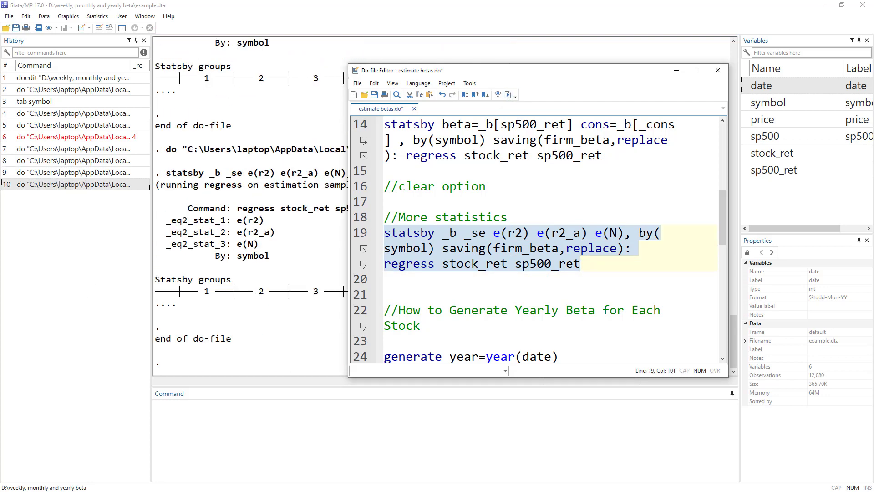
Switch to File Explorer and open firm_beta.dta to examine the additional statistics saved for each symbol
{"action": "key", "text": "alt+Tab"}
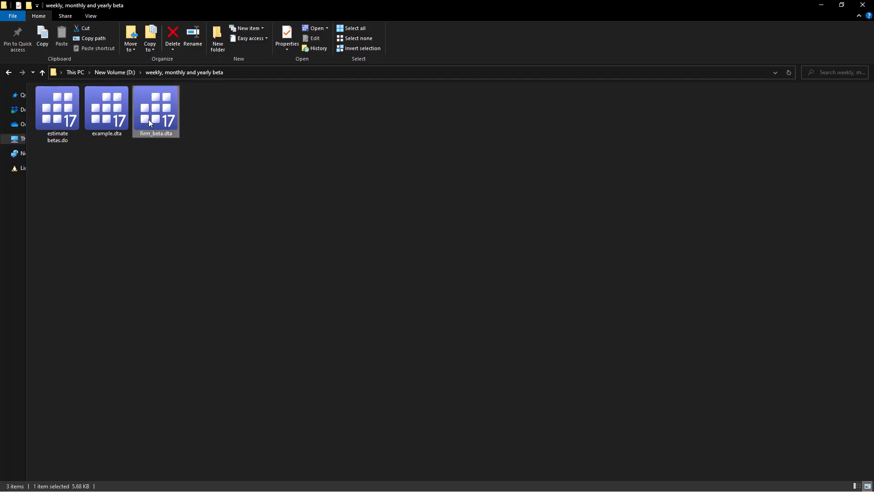
{"action": "key", "text": "Return"}
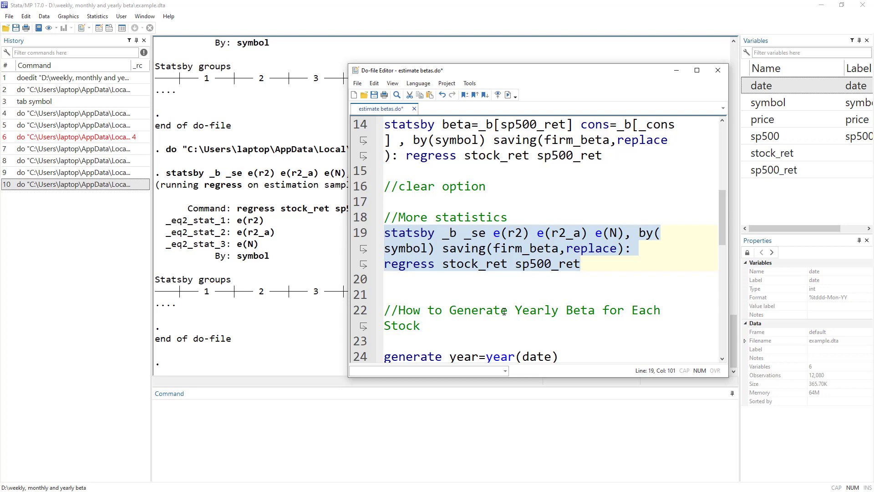
Run only line 24 of the do-file, generate year=year(date), to add a year variable to the dataset
{"action": "scroll", "coordinate": [507, 310], "scroll_direction": "down", "scroll_amount": 2}
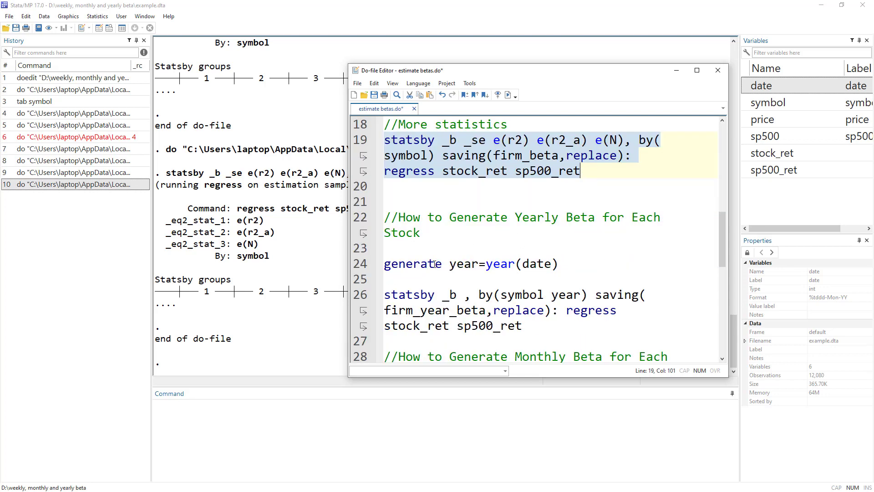
{"action": "double_click", "coordinate": [458, 265]}
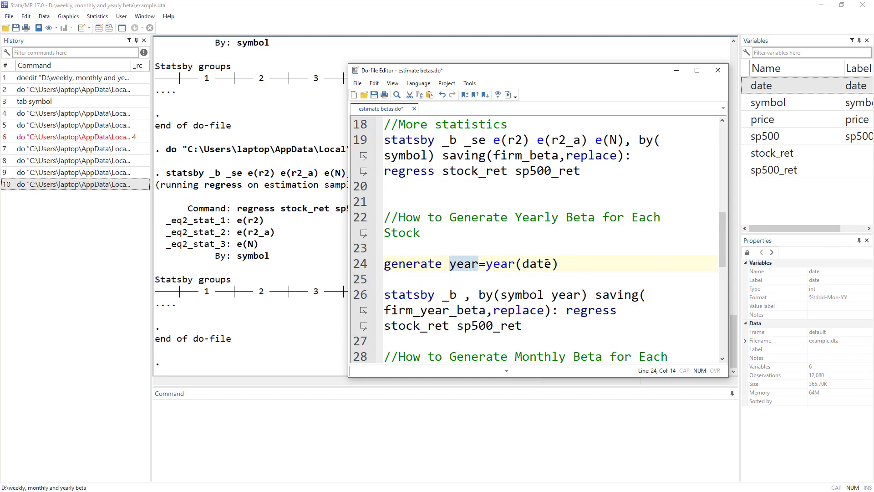
{"action": "left_click_drag", "start_coordinate": [384, 264], "coordinate": [560, 264]}
{"action": "left_click", "coordinate": [508, 94]}
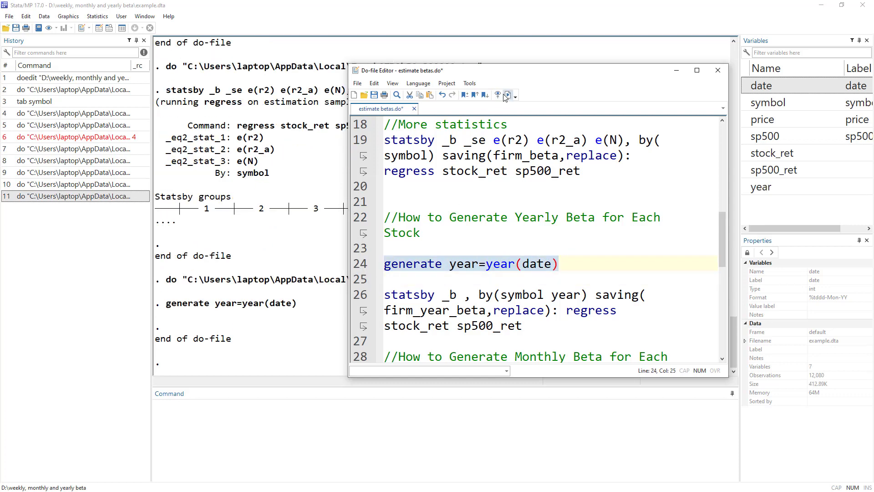
Open the Data Editor and compare the year variable with the date column across the AAPL rows
{"action": "left_click", "coordinate": [98, 29]}
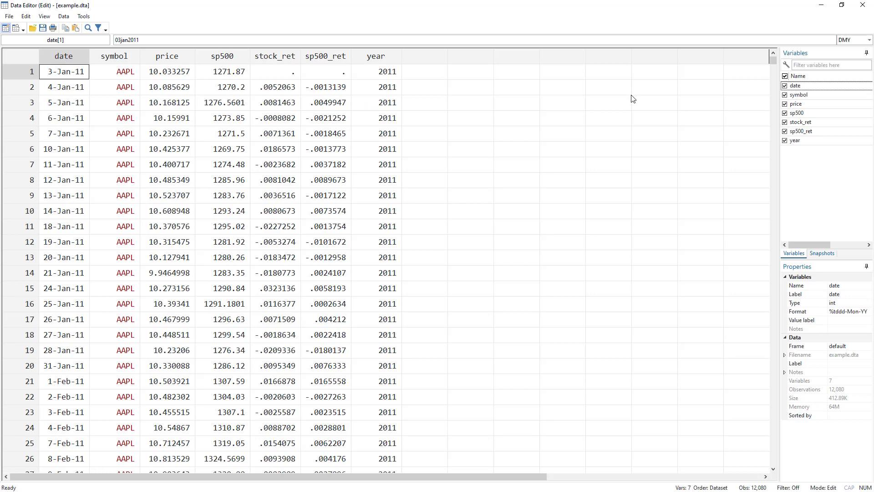
{"action": "left_click_drag", "start_coordinate": [769, 61], "coordinate": [772, 128]}
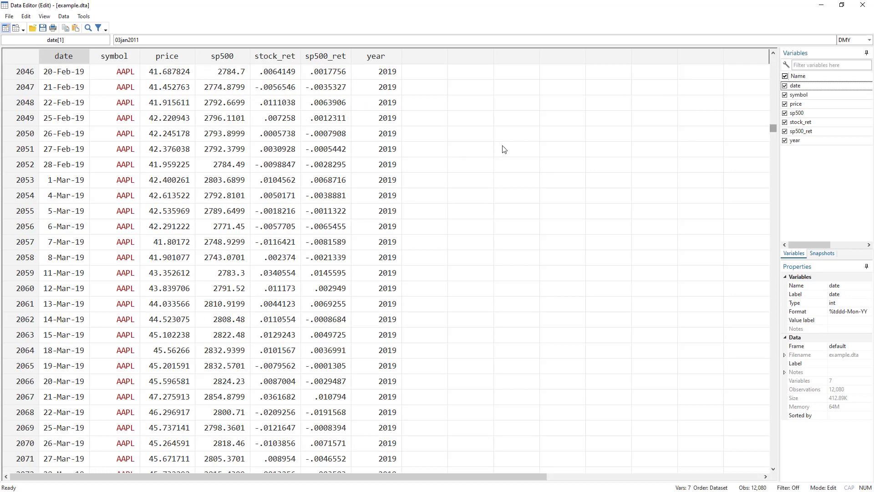
{"action": "left_click", "coordinate": [60, 168]}
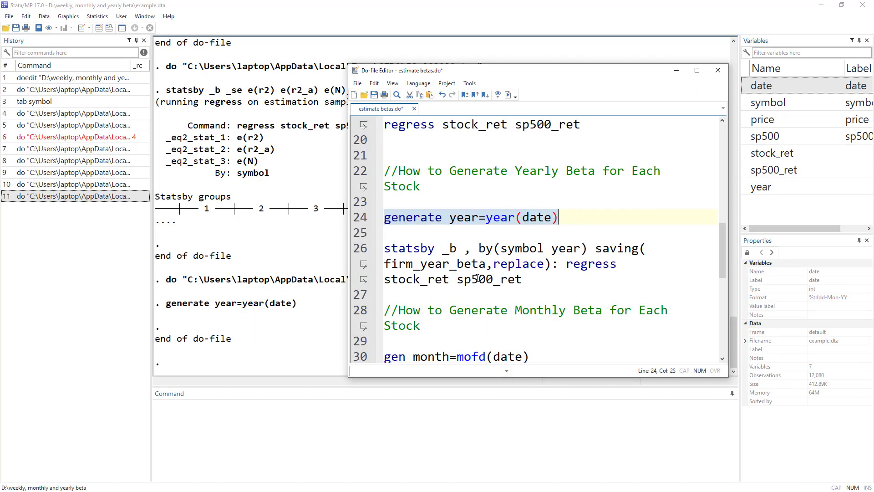
Review and run the line 26 statsby command that collects _b by symbol and year into firm_year_beta
{"action": "left_click", "coordinate": [359, 248]}
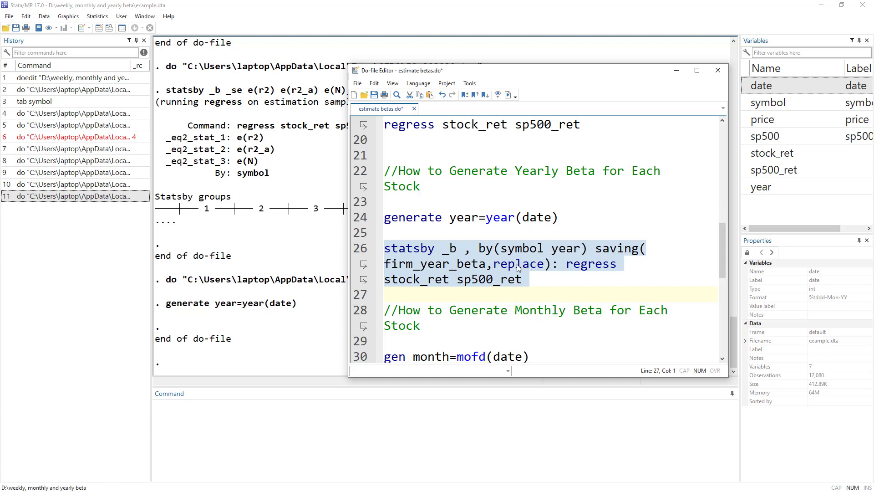
{"action": "scroll", "coordinate": [521, 268], "scroll_direction": "up", "scroll_amount": 1}
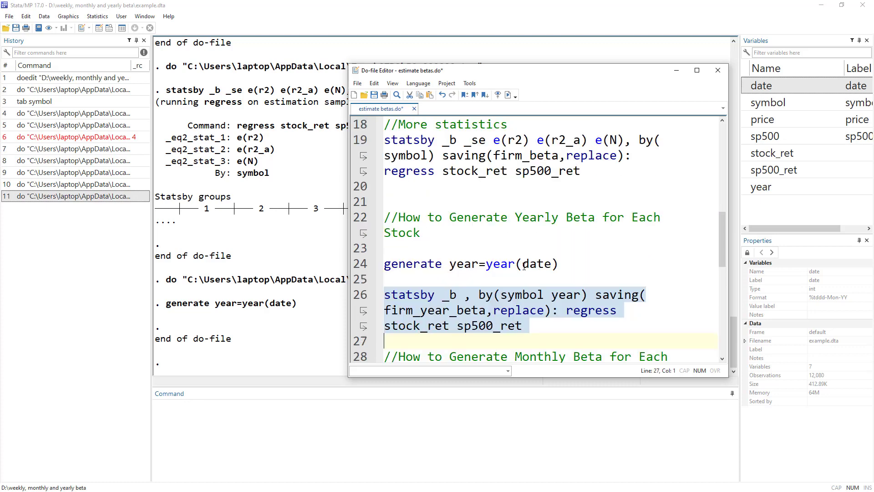
{"action": "double_click", "coordinate": [515, 297]}
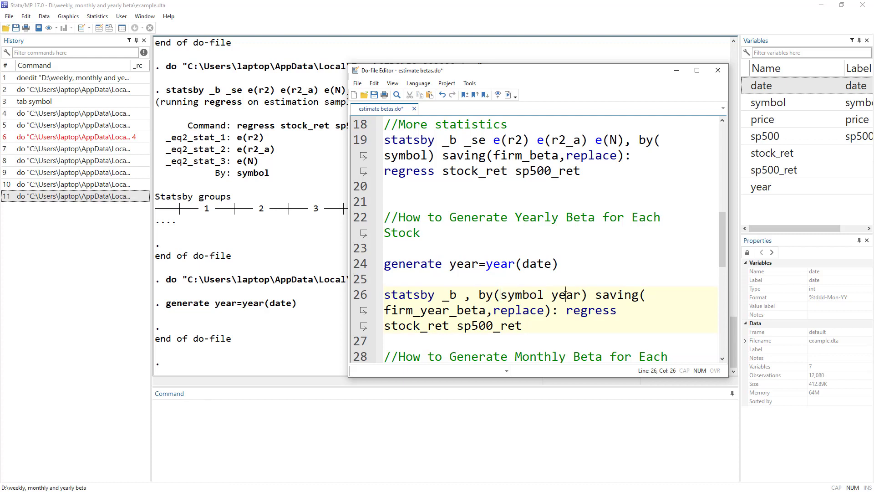
{"action": "double_click", "coordinate": [564, 295]}
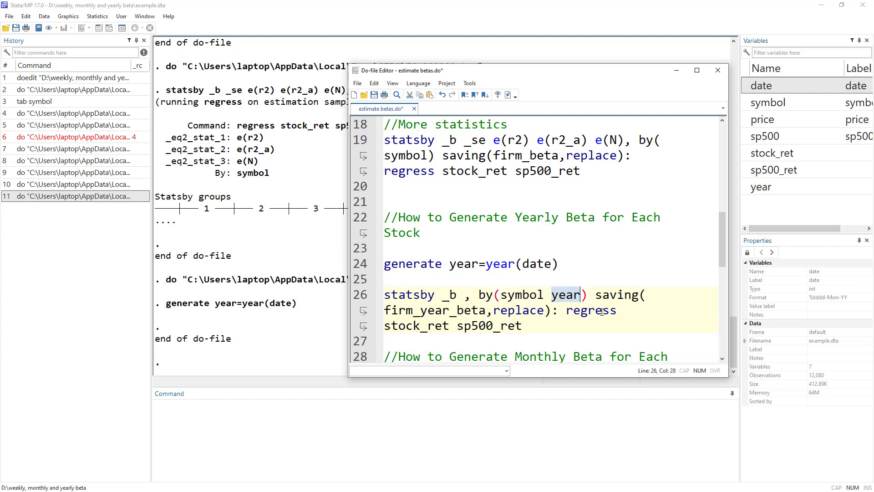
{"action": "double_click", "coordinate": [445, 296]}
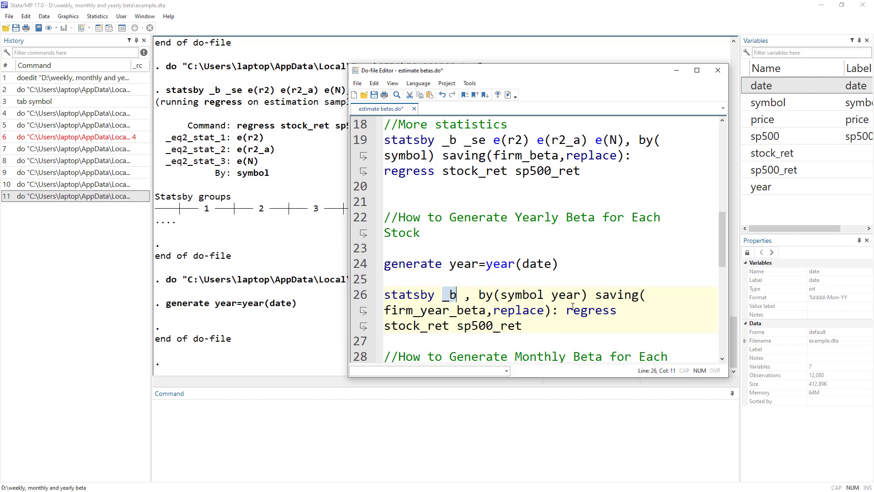
{"action": "scroll", "coordinate": [574, 302], "scroll_direction": "up", "scroll_amount": 4}
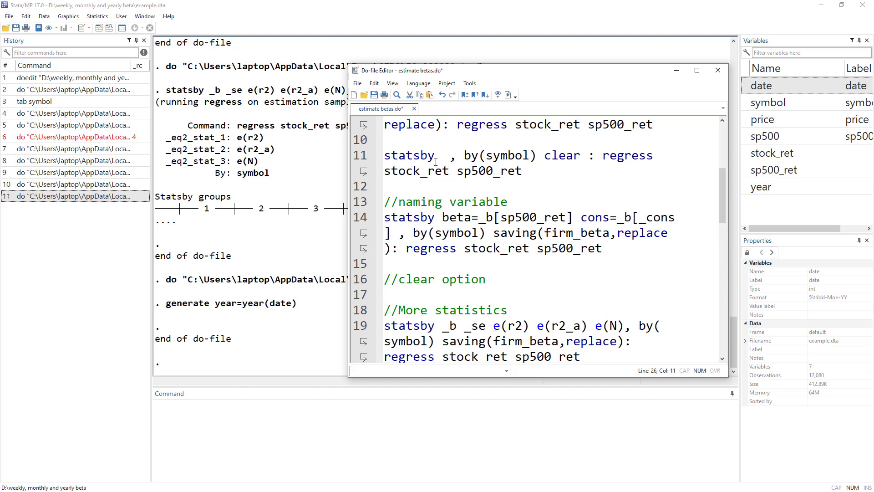
{"action": "scroll", "coordinate": [465, 199], "scroll_direction": "down", "scroll_amount": 3}
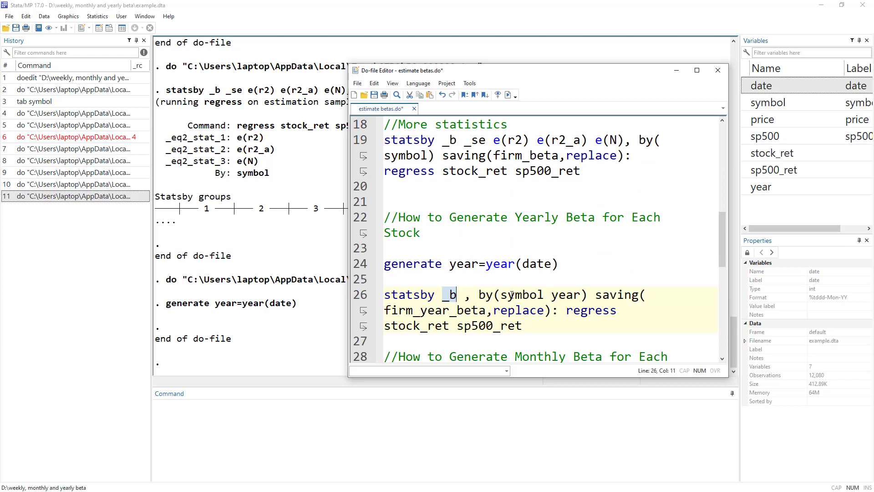
{"action": "left_click_drag", "start_coordinate": [519, 326], "coordinate": [384, 295]}
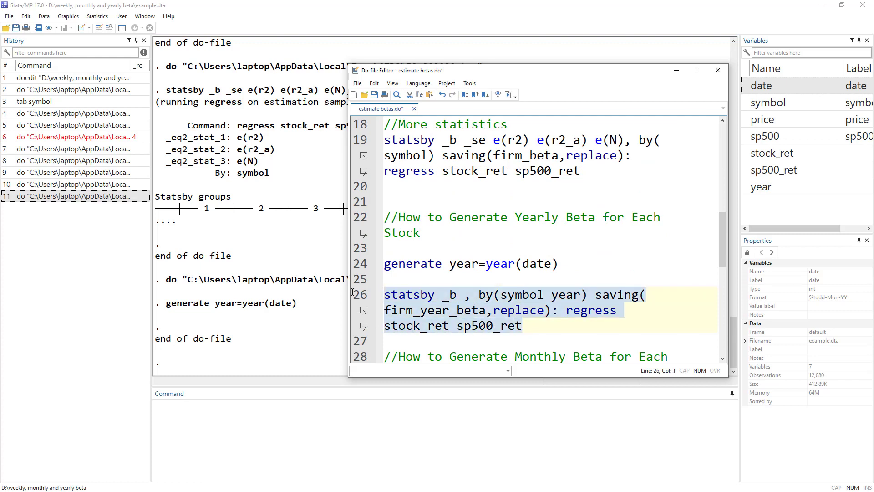
{"action": "left_click", "coordinate": [508, 96]}
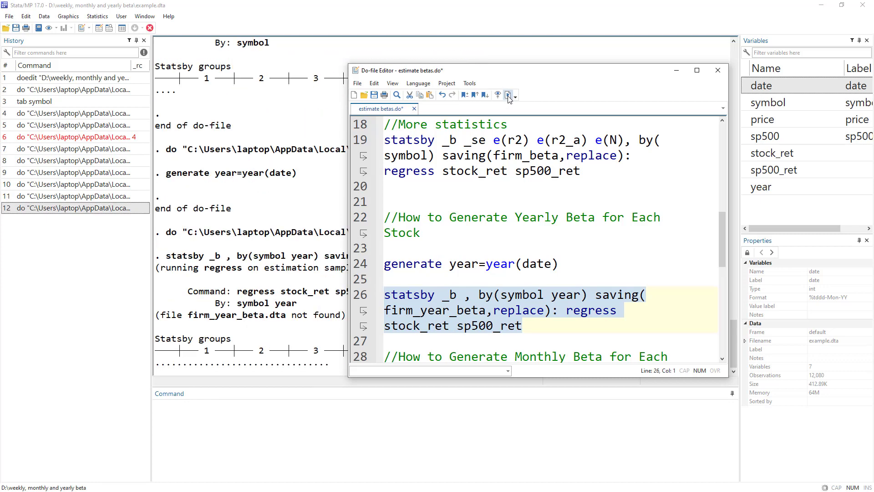
Switch to File Explorer and open firm_year_beta.dta to examine the yearly coefficients saved for each of the stocks
{"action": "left_click", "coordinate": [99, 28]}
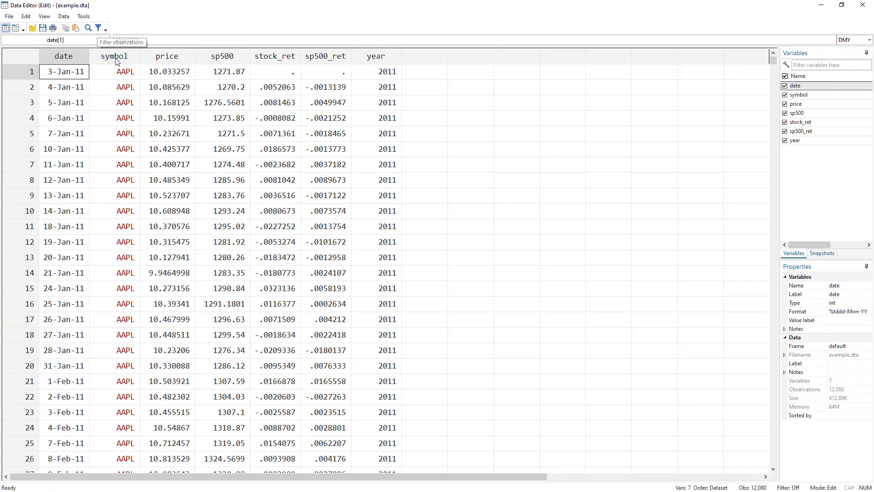
{"action": "key", "text": "alt+Tab"}
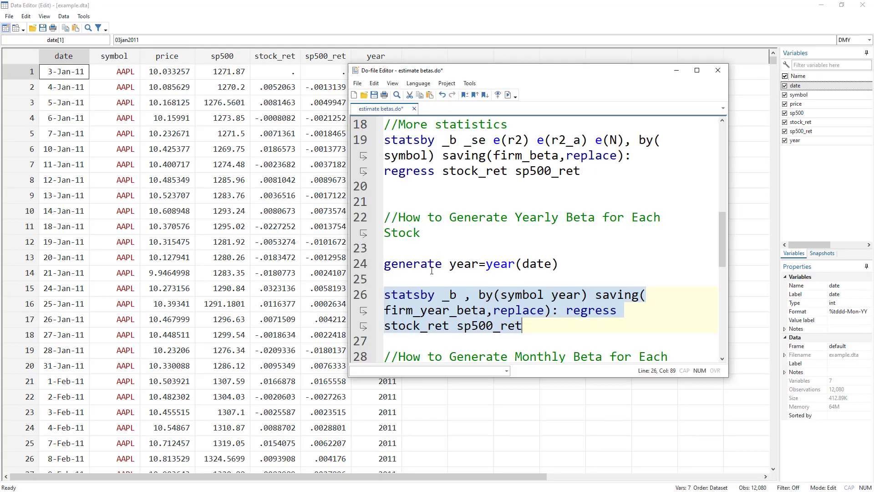
{"action": "left_click", "coordinate": [387, 311]}
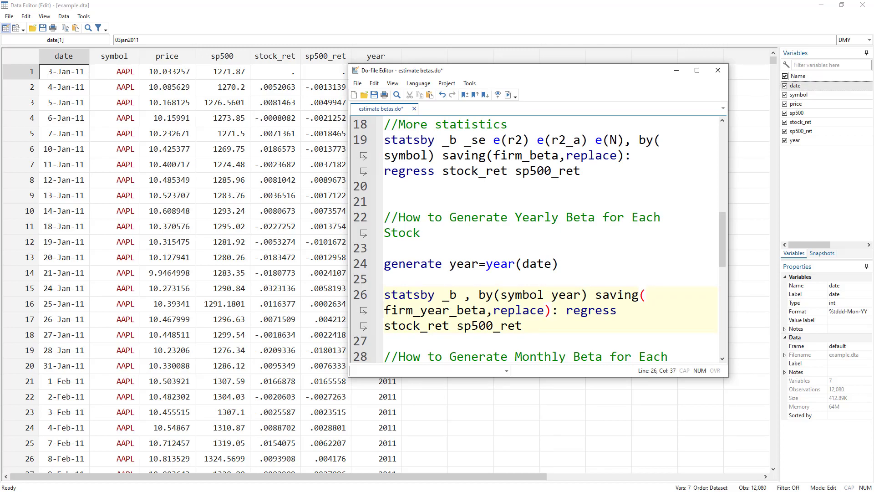
{"action": "key", "text": "alt+Tab"}
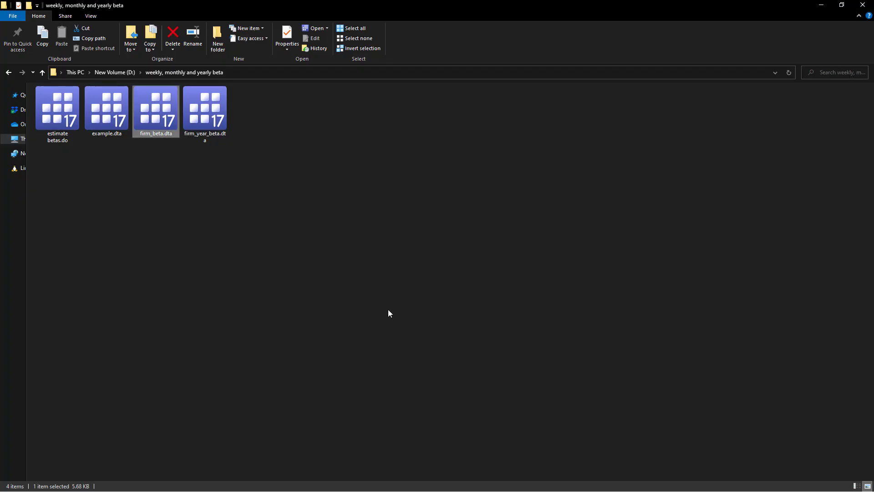
{"action": "left_click", "coordinate": [211, 139]}
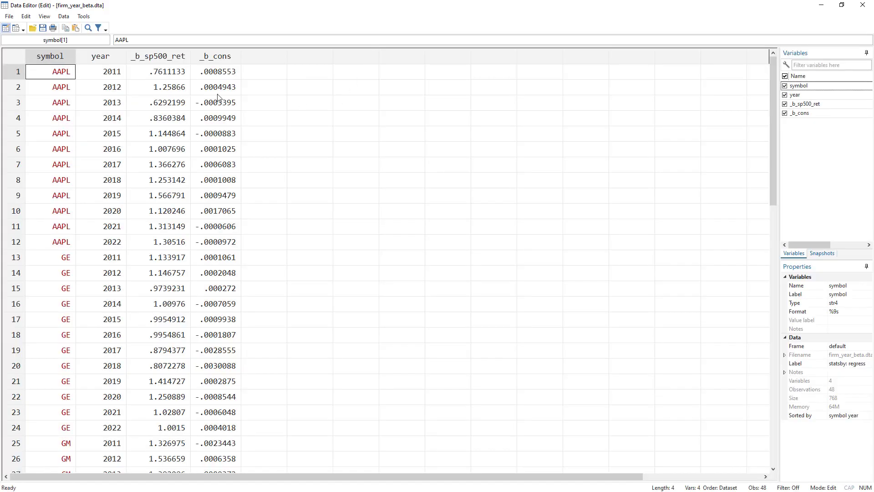
{"action": "left_click_drag", "start_coordinate": [101, 71], "coordinate": [66, 242]}
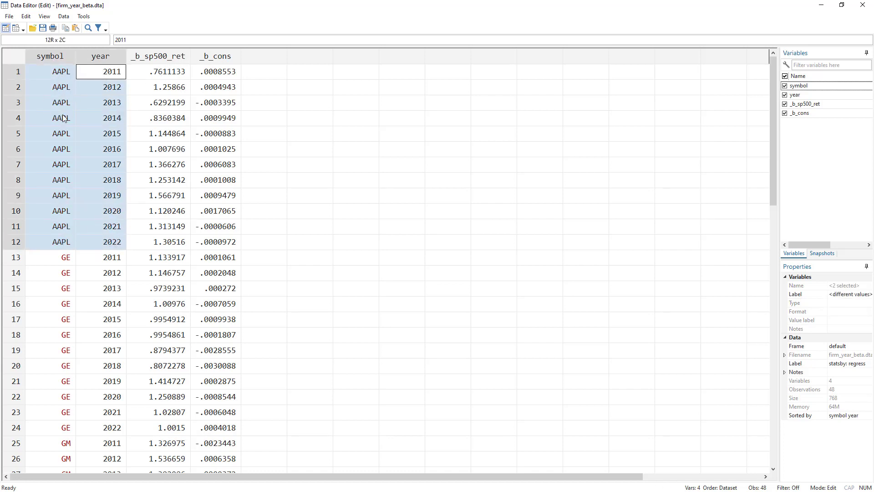
{"action": "left_click_drag", "start_coordinate": [114, 258], "coordinate": [68, 432]}
{"action": "scroll", "coordinate": [124, 414], "scroll_direction": "down", "scroll_amount": 3}
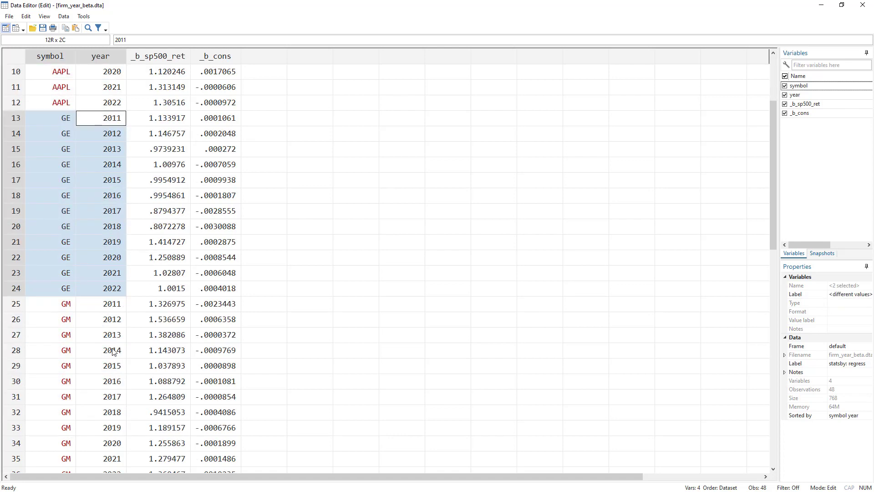
{"action": "scroll", "coordinate": [118, 308], "scroll_direction": "down", "scroll_amount": 5}
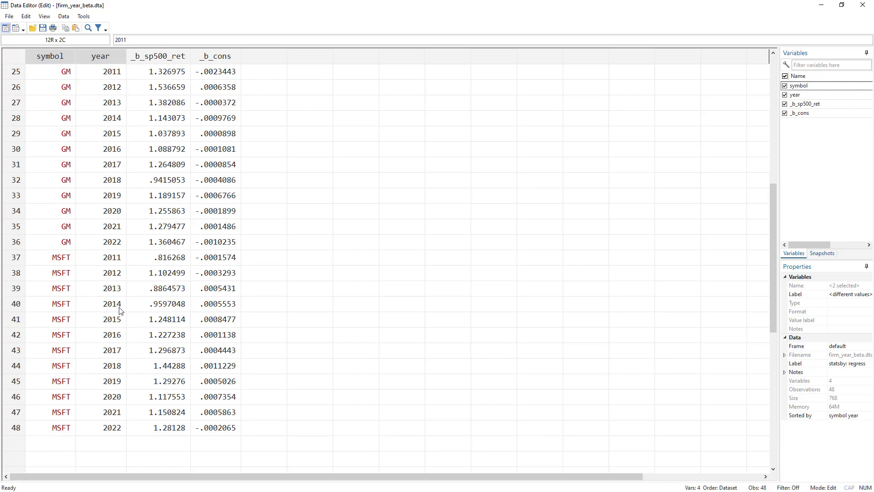
{"action": "scroll", "coordinate": [120, 310], "scroll_direction": "up", "scroll_amount": 8}
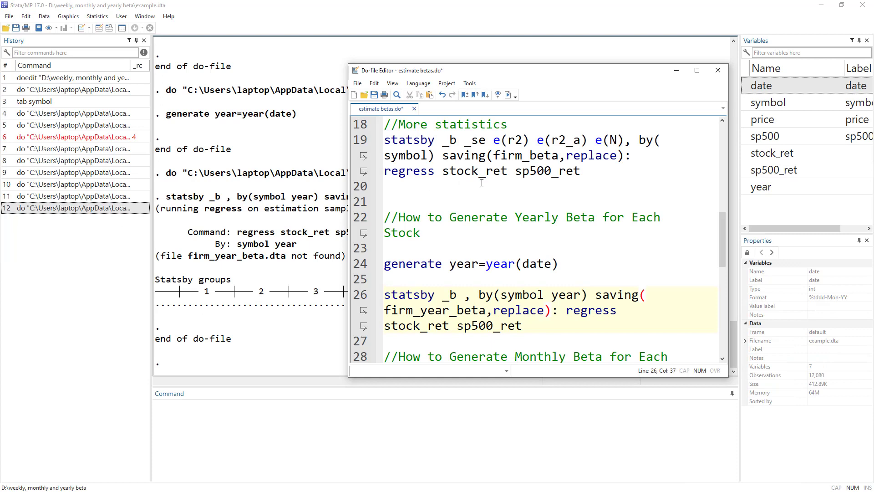
Run only line 30 of the do-file, gen month=mofd(date), and inspect the month column in the Data Editor
{"action": "scroll", "coordinate": [491, 194], "scroll_direction": "down", "scroll_amount": 3}
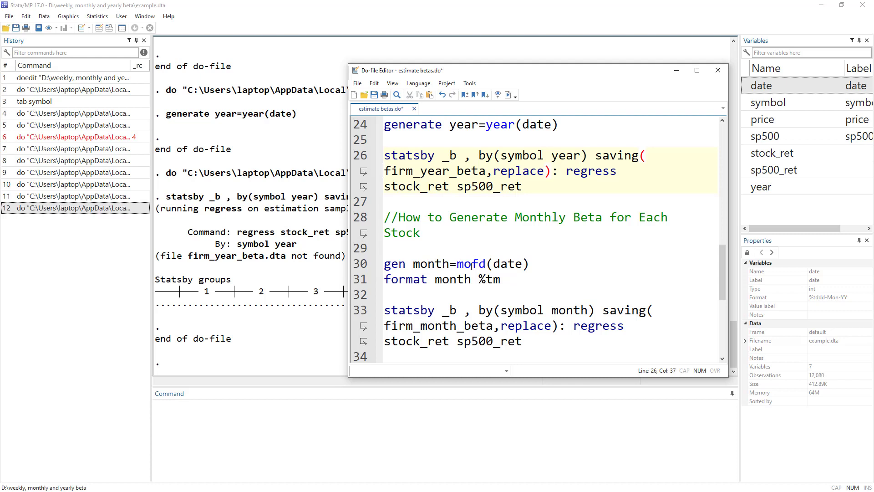
{"action": "left_click_drag", "start_coordinate": [459, 264], "coordinate": [489, 265]}
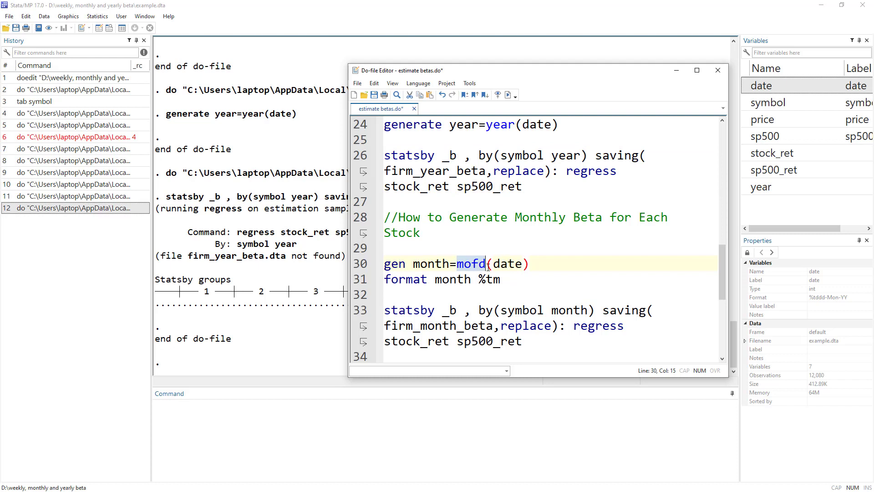
{"action": "left_click", "coordinate": [364, 266]}
{"action": "left_click", "coordinate": [508, 95]}
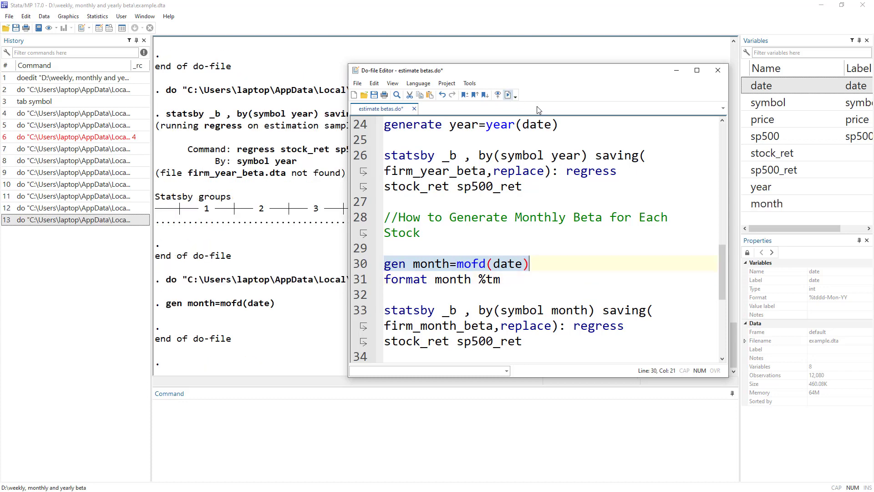
{"action": "left_click", "coordinate": [99, 28]}
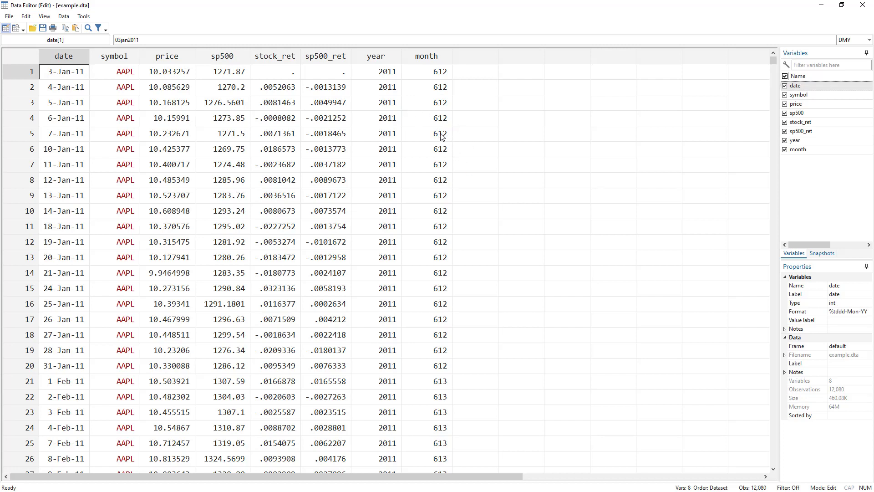
{"action": "left_click", "coordinate": [426, 136]}
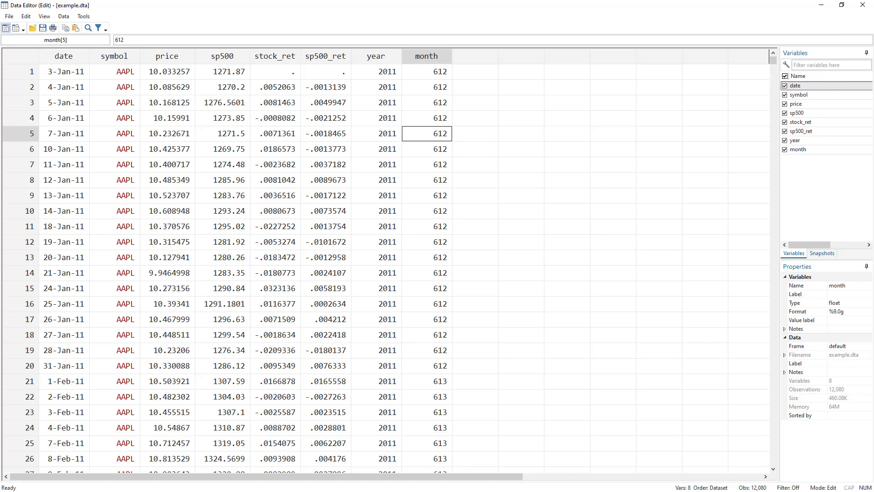
Run only line 31 of the do-file, format month %tm, to display the month variable as monthly dates
{"action": "key", "text": "alt+Tab"}
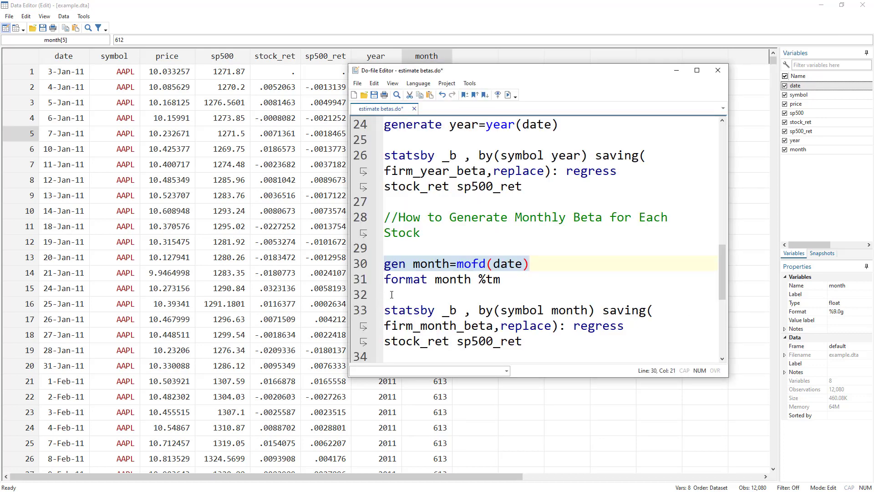
{"action": "left_click", "coordinate": [361, 279]}
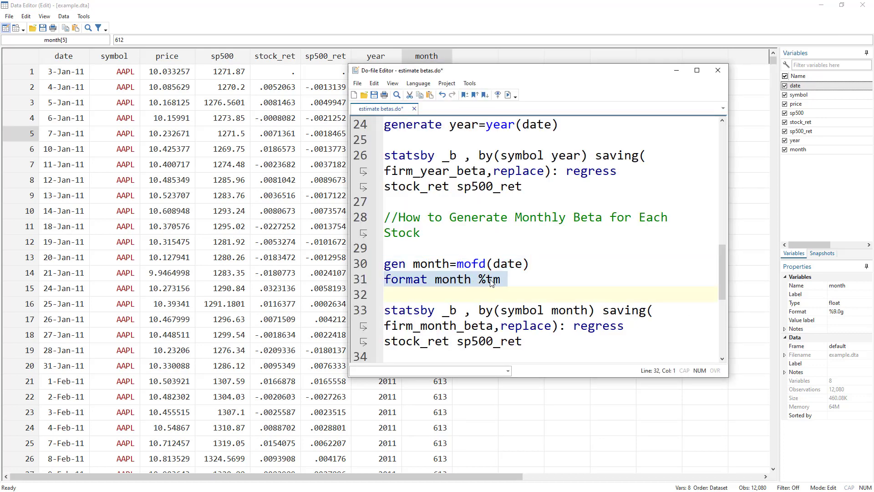
{"action": "left_click_drag", "start_coordinate": [498, 73], "coordinate": [611, 106]}
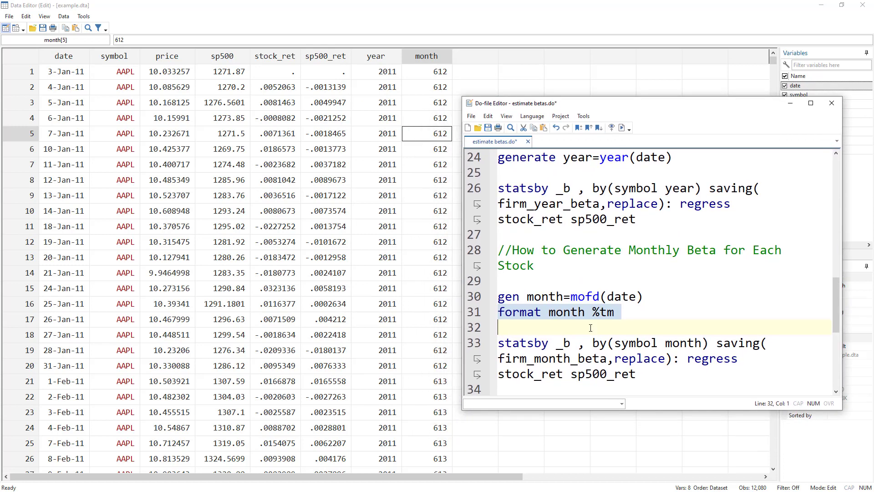
{"action": "left_click", "coordinate": [621, 128]}
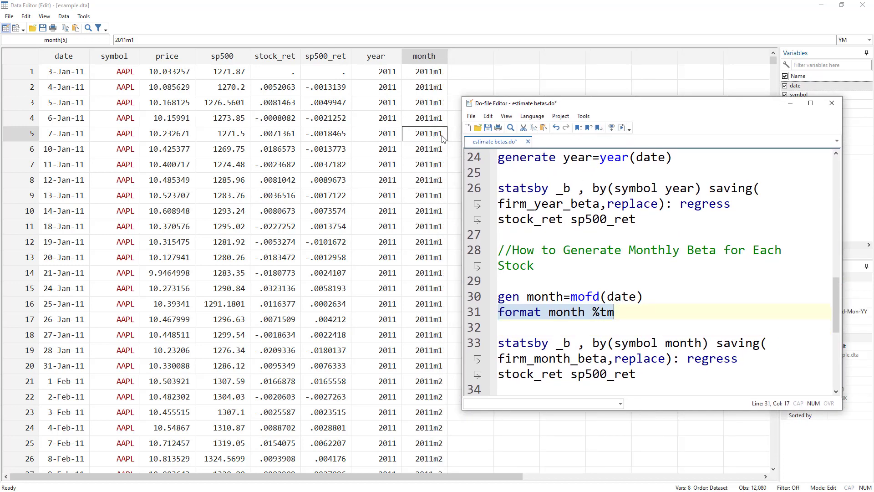
Compare the formatted month column with the date column further down the AAPL rows, then return to the do-file
{"action": "left_click", "coordinate": [430, 167]}
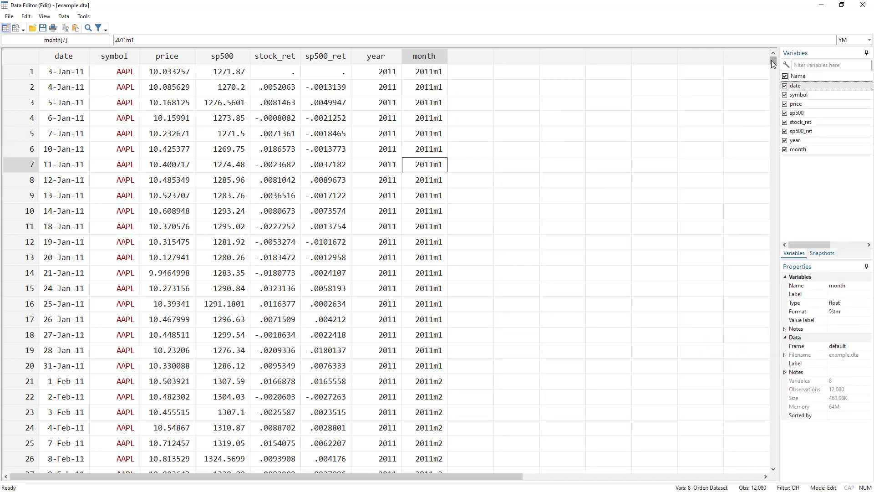
{"action": "left_click_drag", "start_coordinate": [773, 63], "coordinate": [767, 98]}
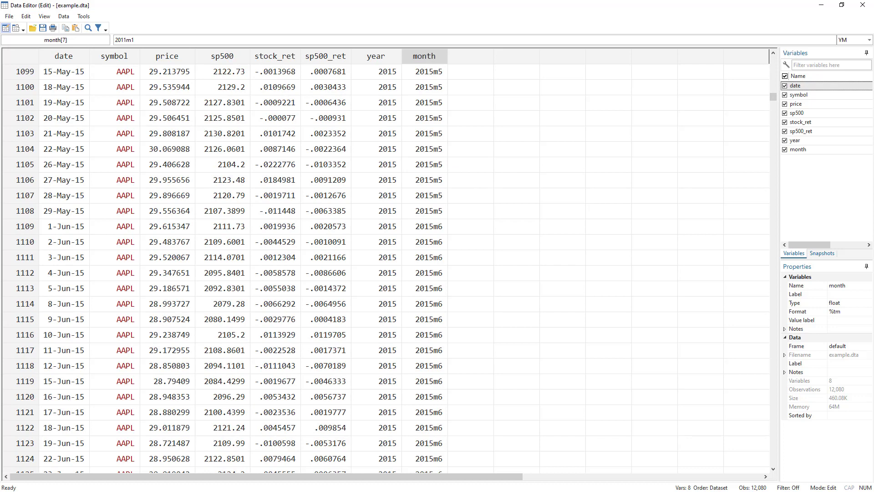
{"action": "key", "text": "alt+Tab"}
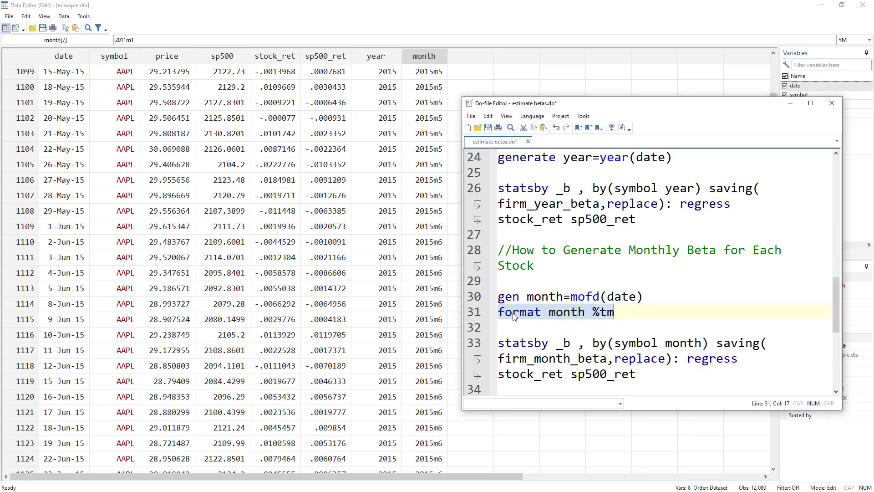
Run only line 33 of the do-file, the statsby regression by symbol and month that saves coefficients to firm_month_beta
{"action": "scroll", "coordinate": [634, 309], "scroll_direction": "down", "scroll_amount": 1}
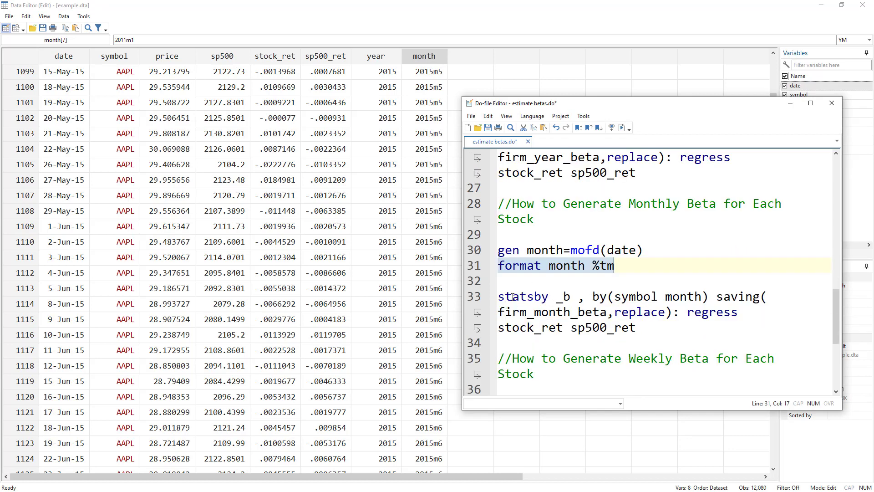
{"action": "scroll", "coordinate": [610, 210], "scroll_direction": "up", "scroll_amount": 1}
{"action": "left_click_drag", "start_coordinate": [641, 222], "coordinate": [499, 189]}
{"action": "double_click", "coordinate": [678, 189]}
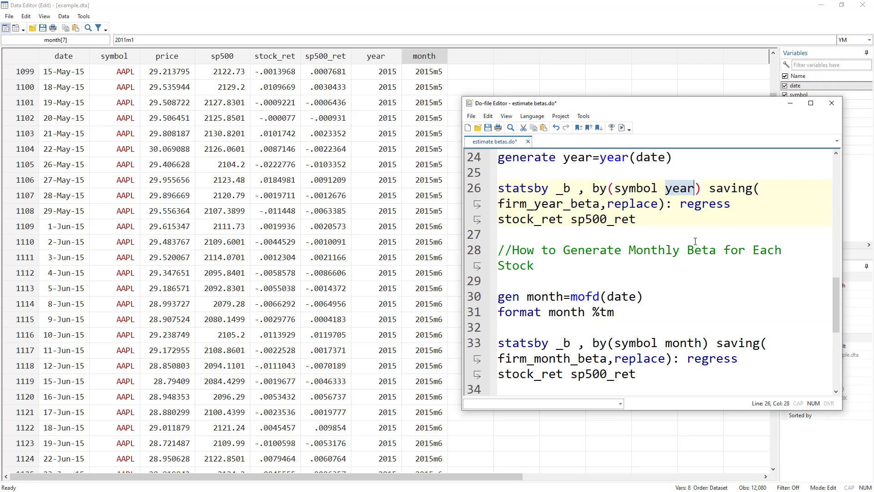
{"action": "left_click", "coordinate": [687, 345]}
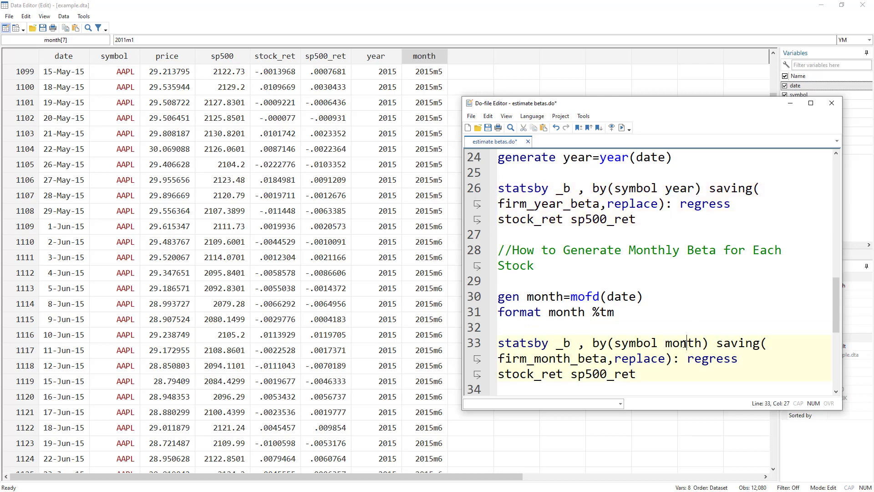
{"action": "scroll", "coordinate": [663, 343], "scroll_direction": "down", "scroll_amount": 1}
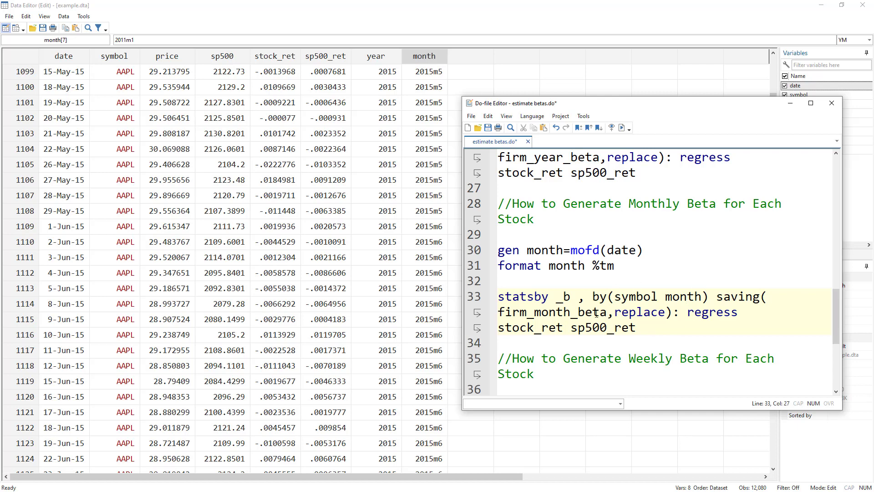
{"action": "left_click_drag", "start_coordinate": [686, 312], "coordinate": [685, 328]}
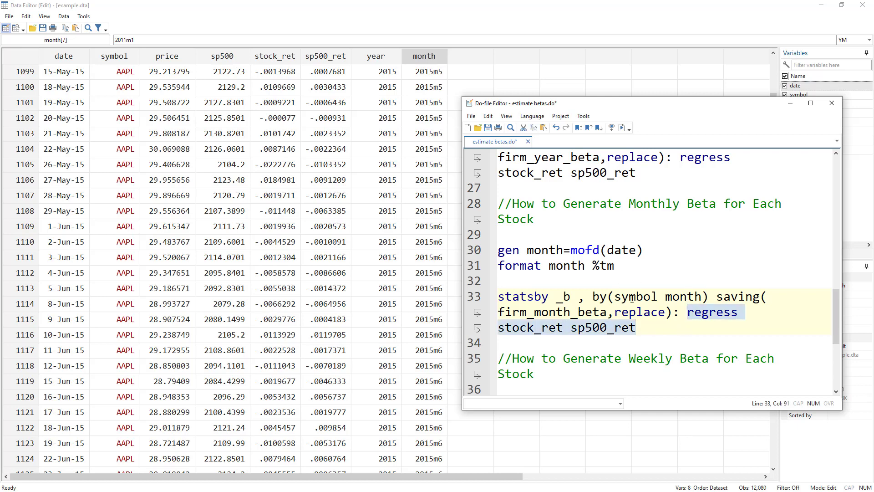
{"action": "left_click", "coordinate": [469, 297]}
{"action": "key", "text": "ctrl+d"}
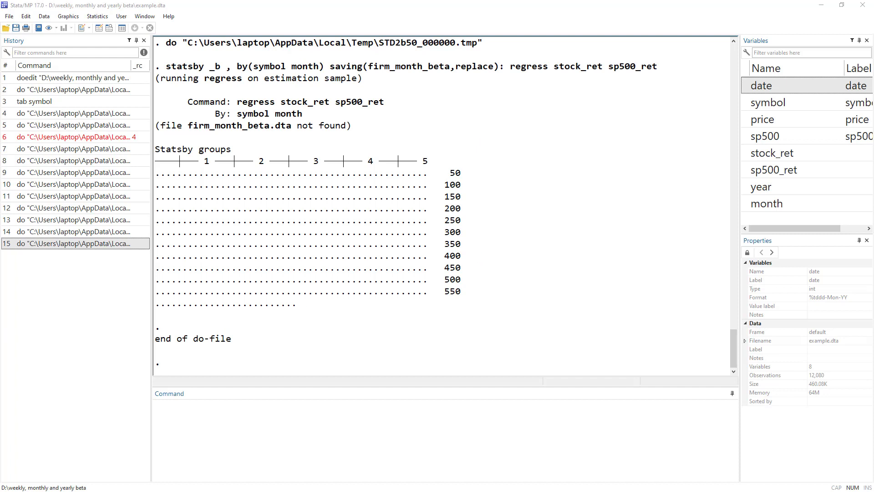
Switch to File Explorer and open firm_month_beta.dta to examine the month column and the monthly coefficients of AAPL
{"action": "key", "text": "alt+Tab"}
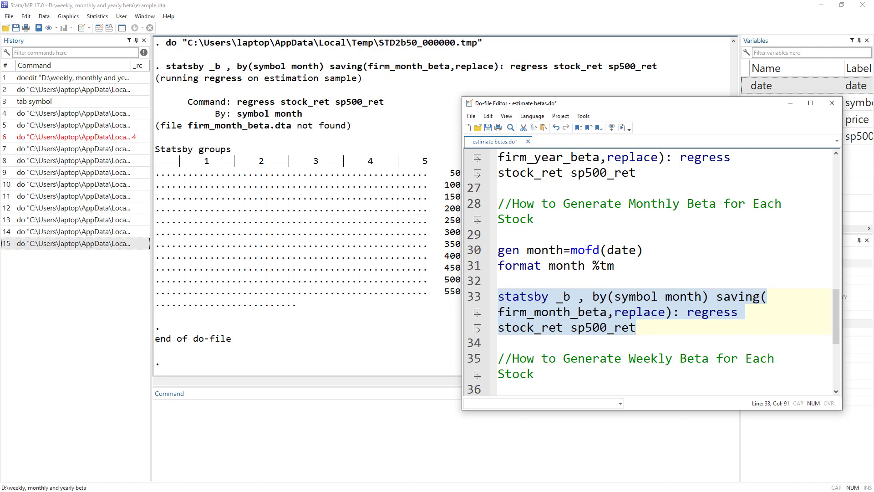
{"action": "left_click", "coordinate": [379, 234]}
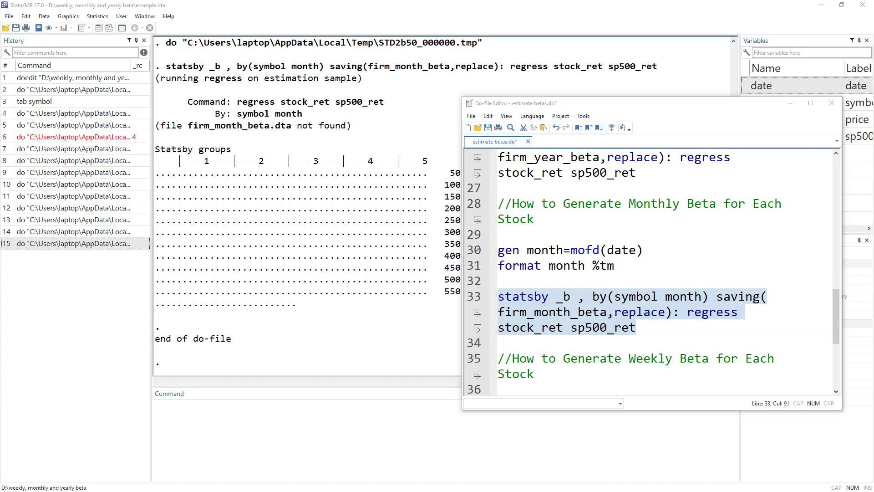
{"action": "key", "text": "alt+Tab"}
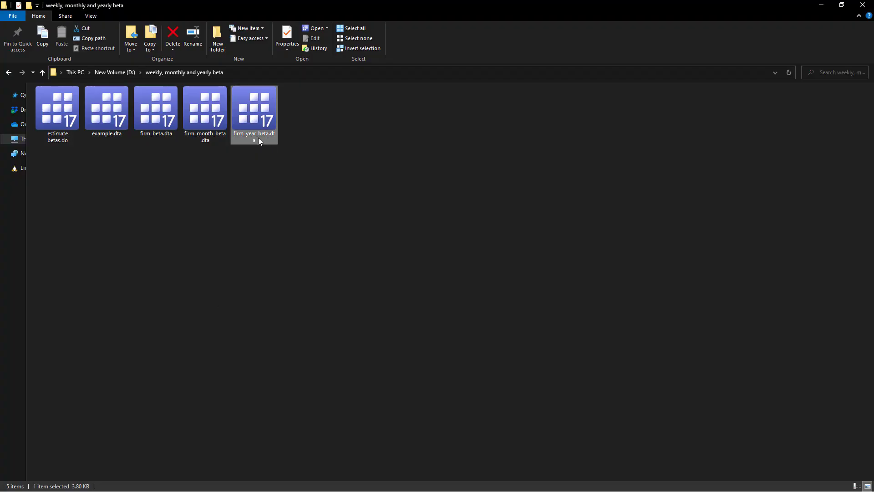
{"action": "left_click", "coordinate": [204, 136]}
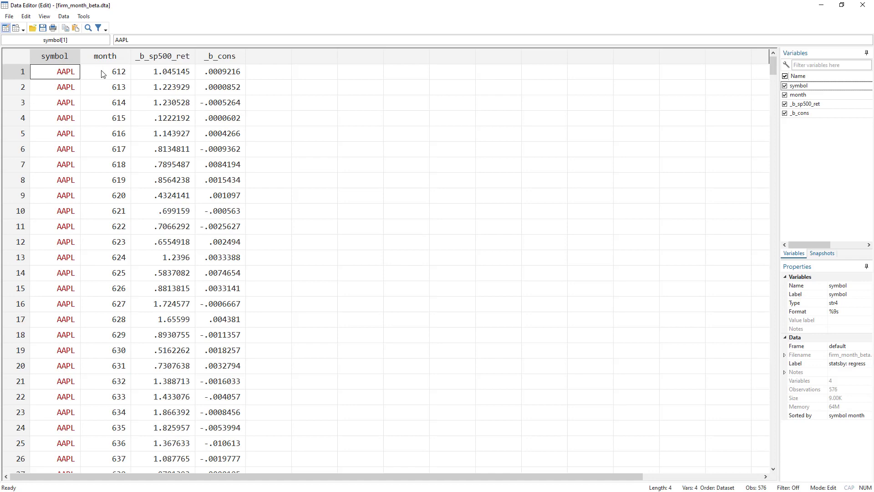
{"action": "left_click_drag", "start_coordinate": [106, 75], "coordinate": [109, 291]}
{"action": "scroll", "coordinate": [111, 296], "scroll_direction": "down", "scroll_amount": 13}
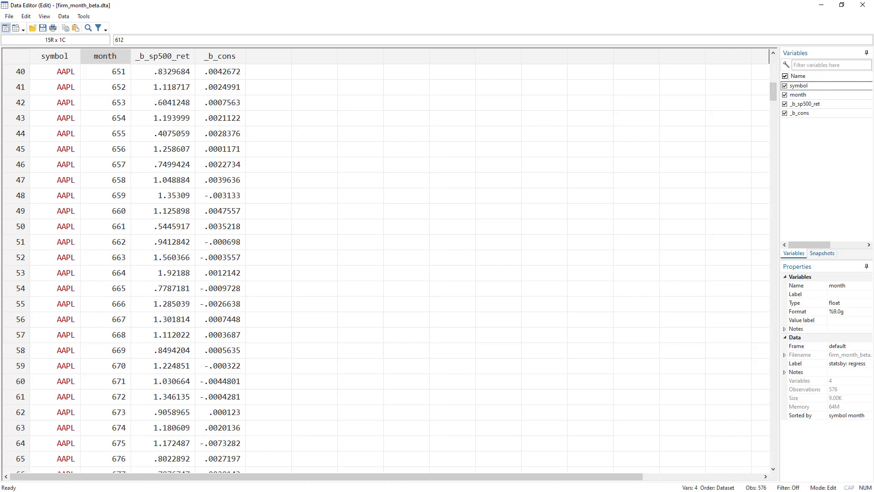
Copy format month %tm from line 31 of the do-file and run it on the firm_month_beta dataset
{"action": "key", "text": "alt+Tab"}
{"action": "left_click_drag", "start_coordinate": [615, 265], "coordinate": [483, 268]}
{"action": "key", "text": "ctrl+c"}
{"action": "right_click", "coordinate": [536, 272]}
{"action": "left_click", "coordinate": [549, 302]}
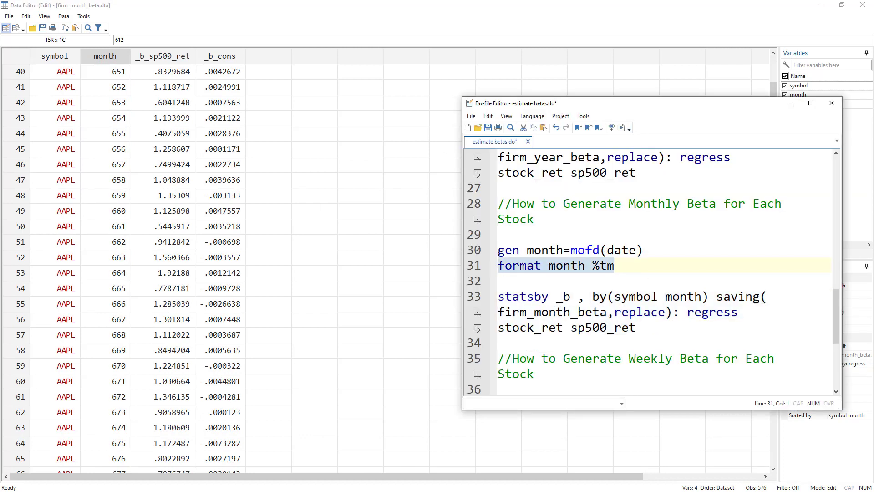
{"action": "key", "text": "alt+Tab"}
{"action": "key", "text": "ctrl+v"}
{"action": "key", "text": "Return"}
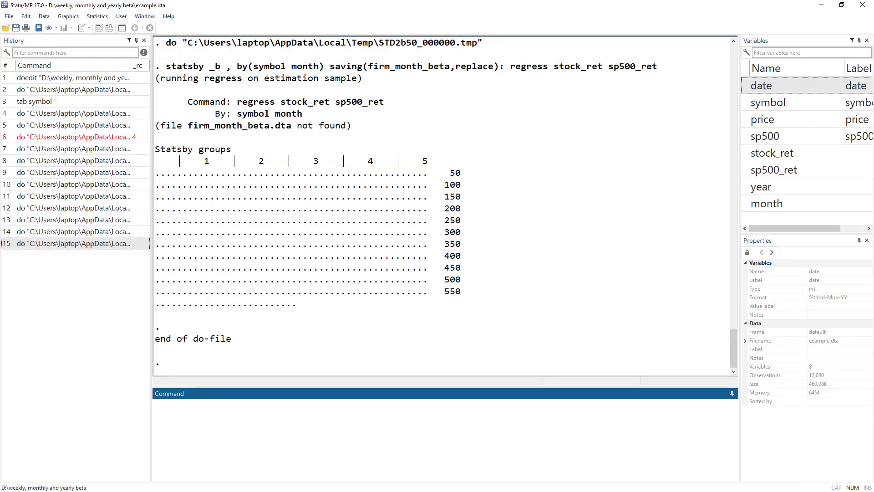
Return to the example.dta session, run only line 37 of the do-file, gen week=wofd(date), and inspect the week column in the Data Editor
{"action": "key", "text": "ctrl+9"}
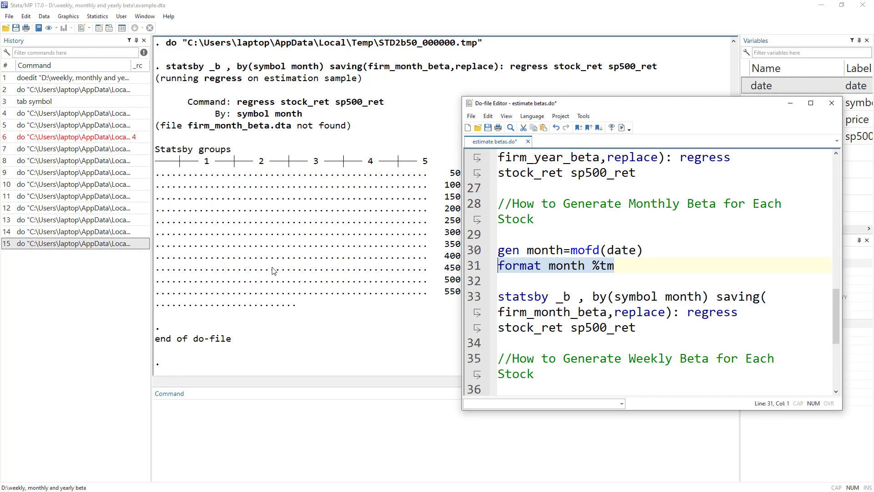
{"action": "scroll", "coordinate": [586, 283], "scroll_direction": "down", "scroll_amount": 4}
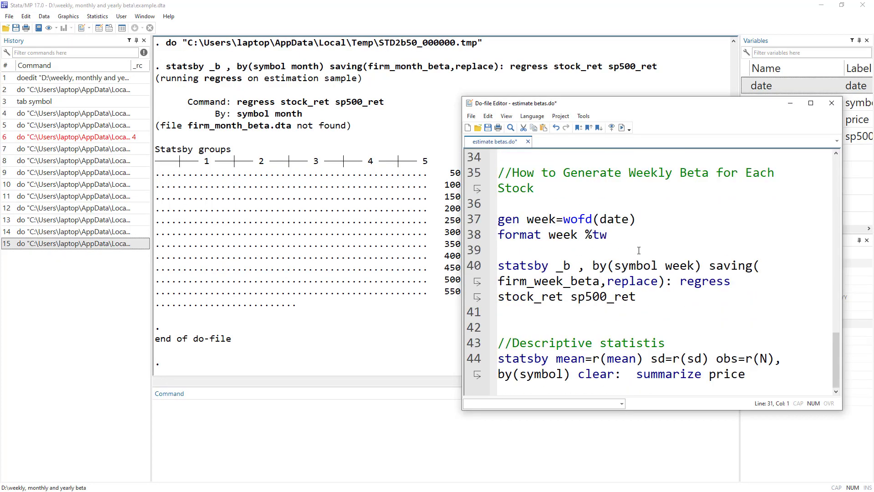
{"action": "scroll", "coordinate": [659, 271], "scroll_direction": "up", "scroll_amount": 1}
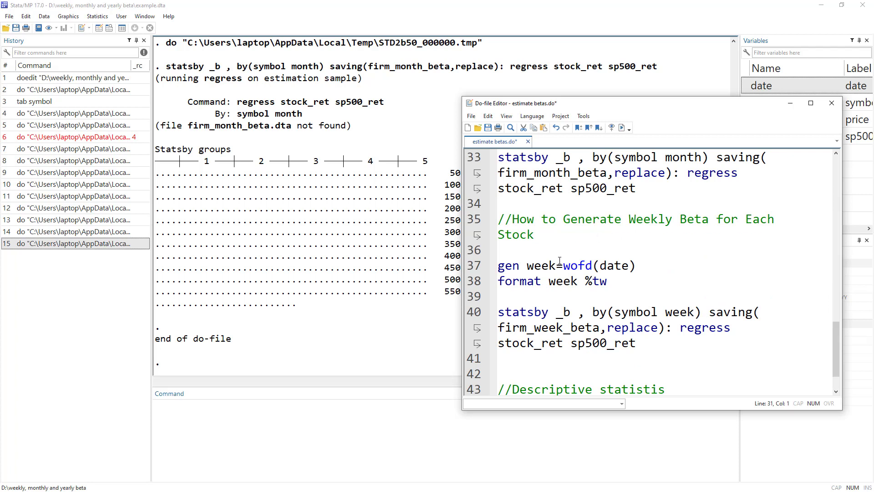
{"action": "double_click", "coordinate": [540, 266]}
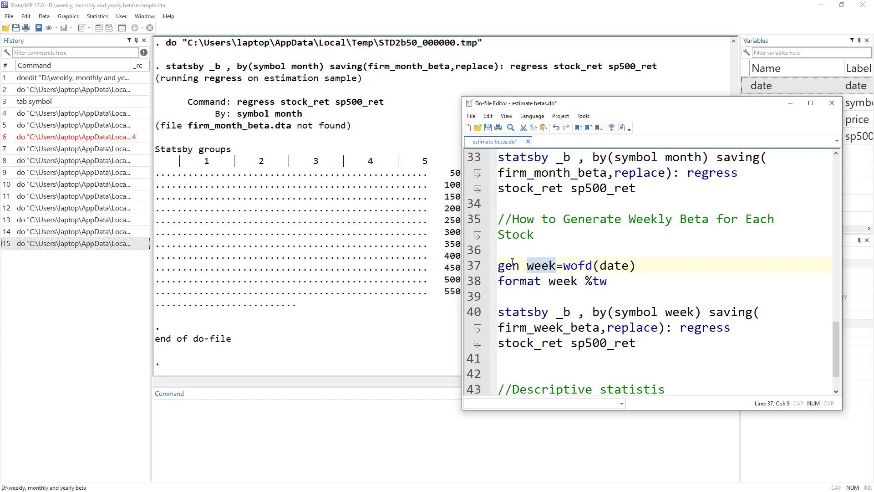
{"action": "left_click", "coordinate": [475, 265]}
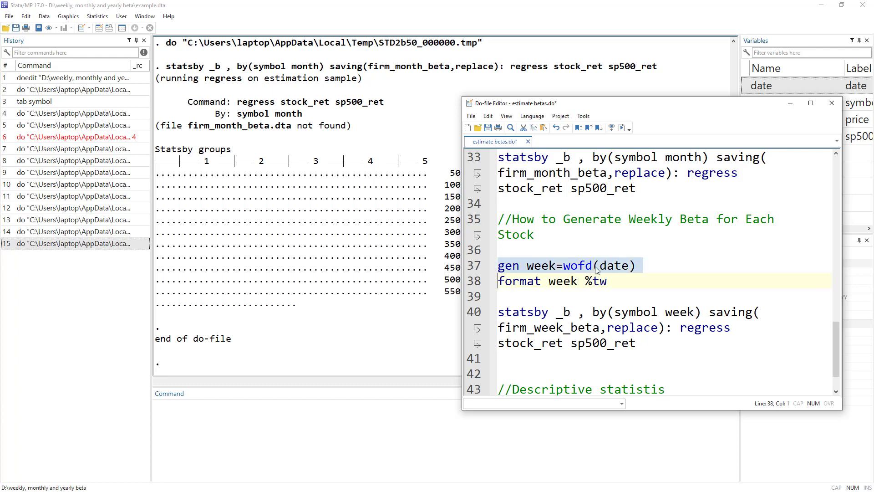
{"action": "left_click", "coordinate": [622, 128]}
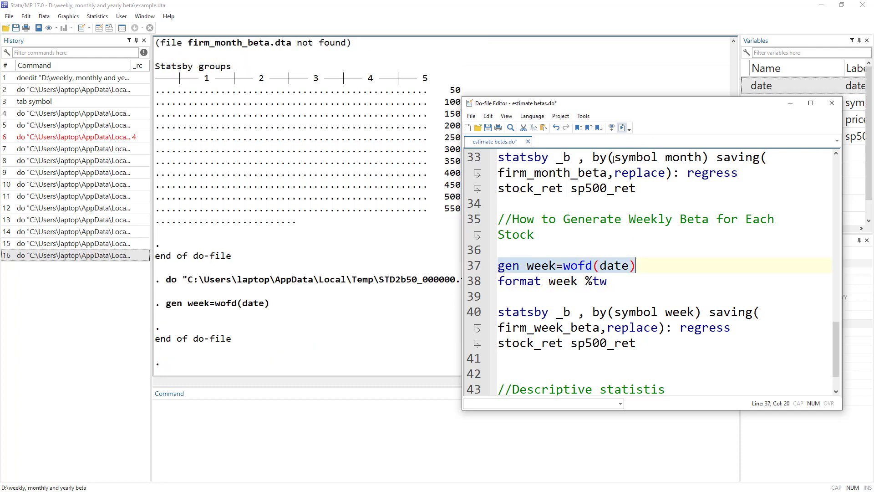
{"action": "left_click", "coordinate": [101, 28]}
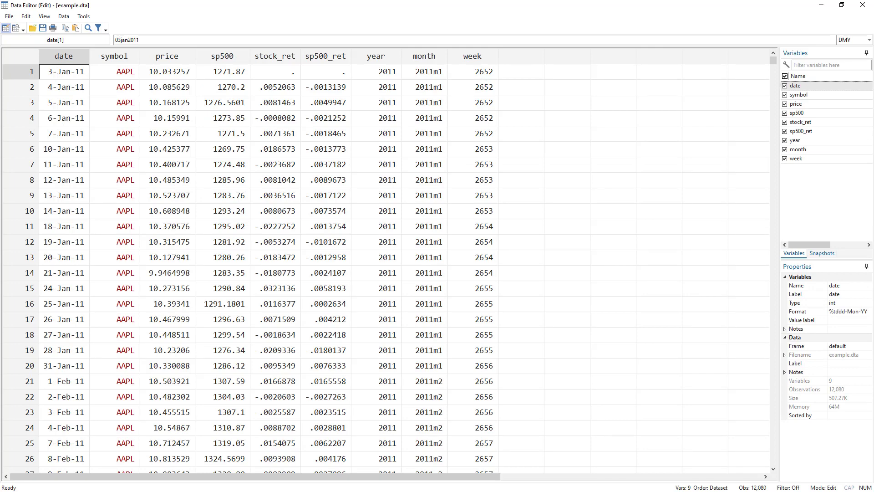
Run only line 38 of the do-file, format week %tw, and compare the week column with the date column
{"action": "key", "text": "alt+Tab"}
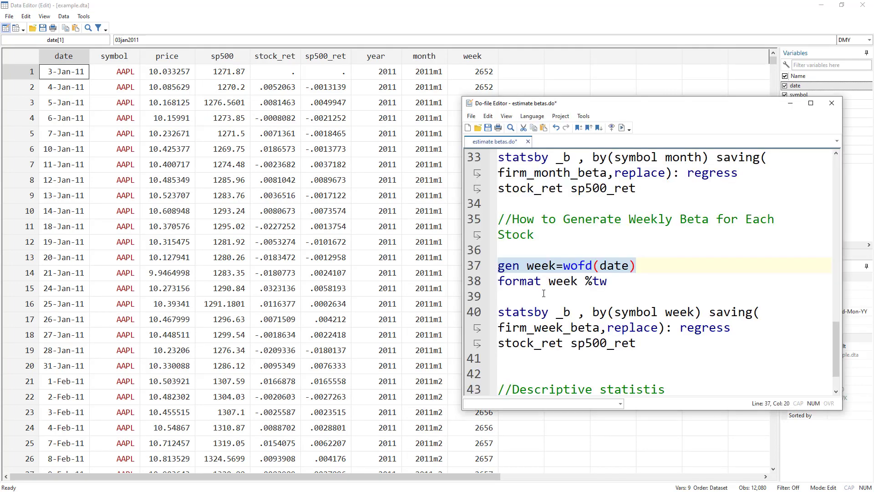
{"action": "left_click", "coordinate": [476, 281]}
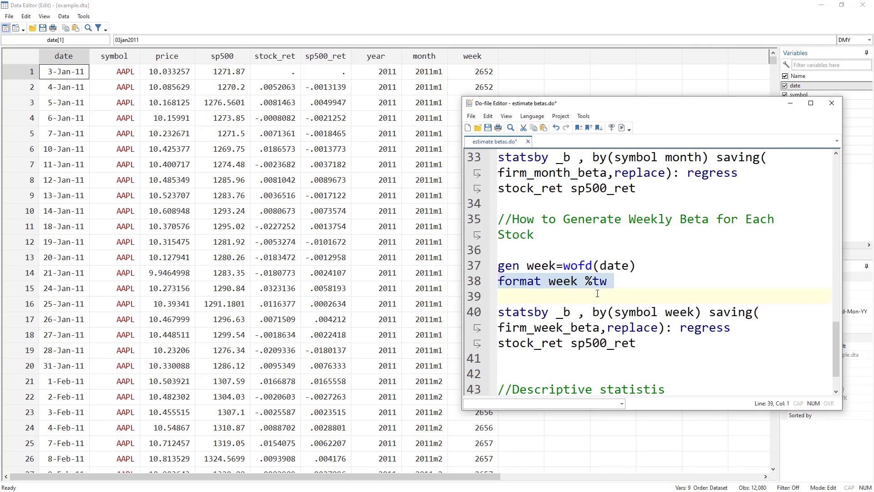
{"action": "left_click", "coordinate": [622, 127]}
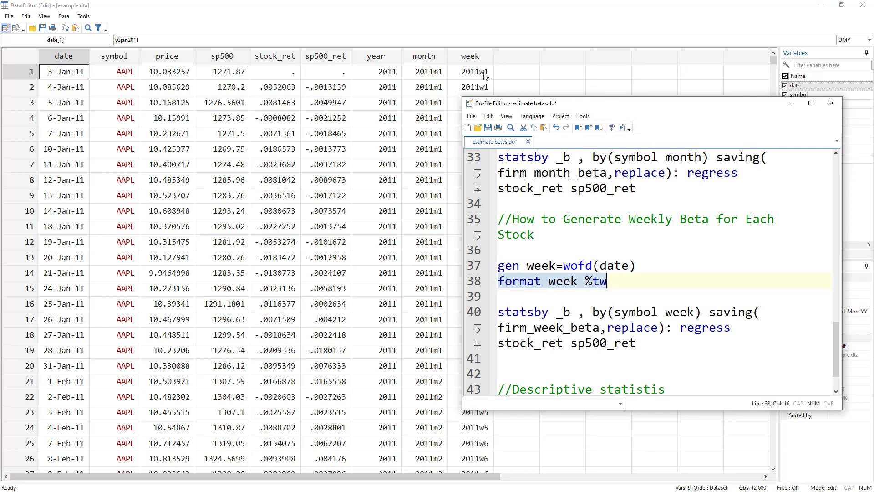
{"action": "scroll", "coordinate": [501, 75], "scroll_direction": "down", "scroll_amount": 3}
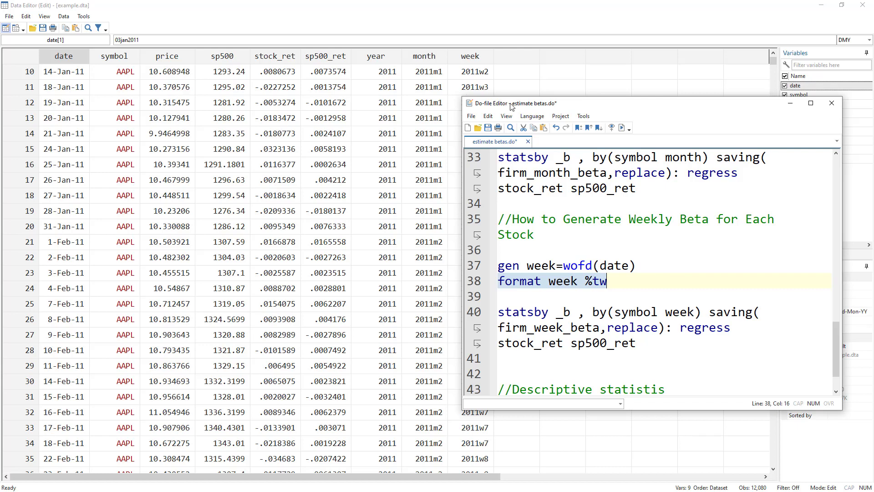
{"action": "left_click_drag", "start_coordinate": [513, 106], "coordinate": [525, 154]}
{"action": "scroll", "coordinate": [389, 347], "scroll_direction": "up", "scroll_amount": 3}
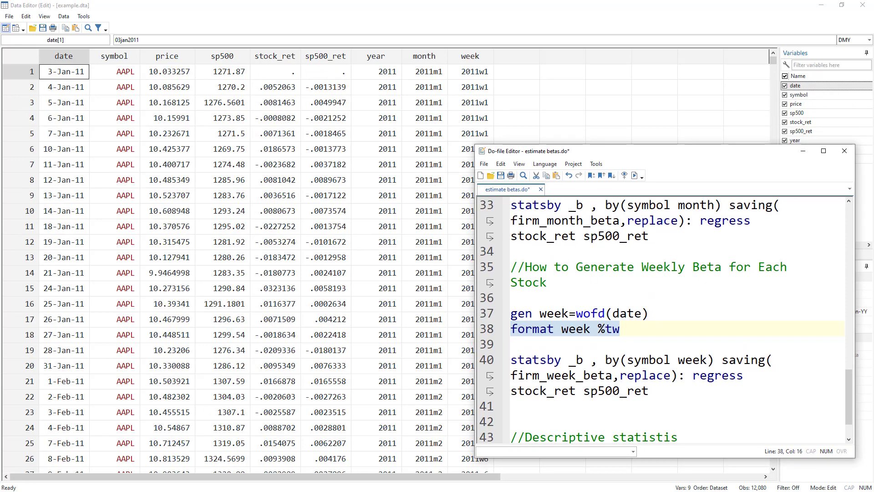
Run only line 40 of the do-file, the statsby regression by symbol and week that saves coefficients to firm_week_beta
{"action": "left_click", "coordinate": [488, 359]}
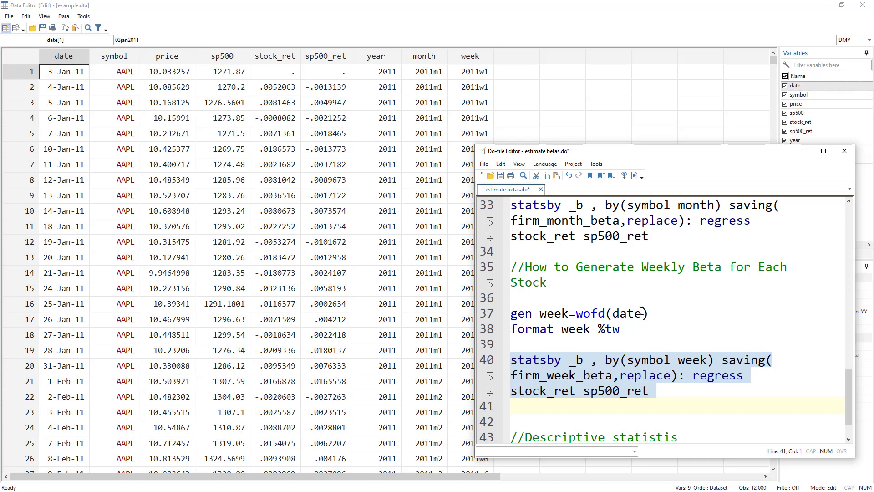
{"action": "left_click", "coordinate": [634, 176]}
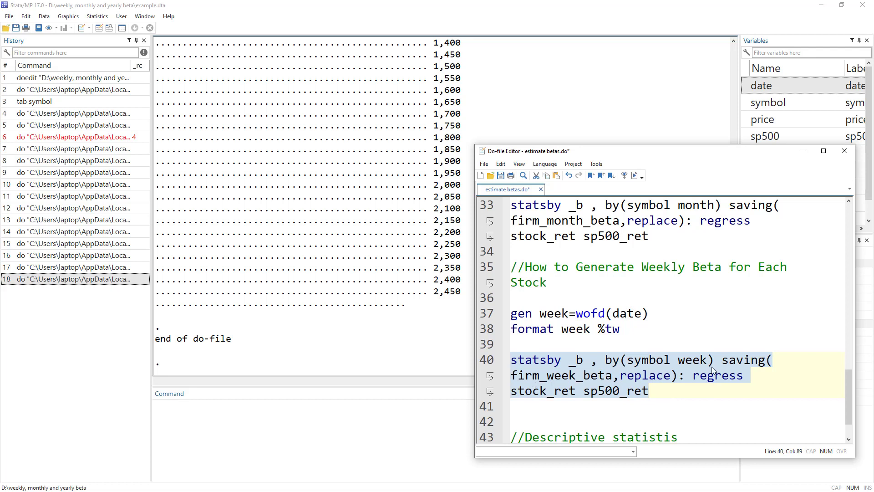
{"action": "left_click", "coordinate": [525, 382]}
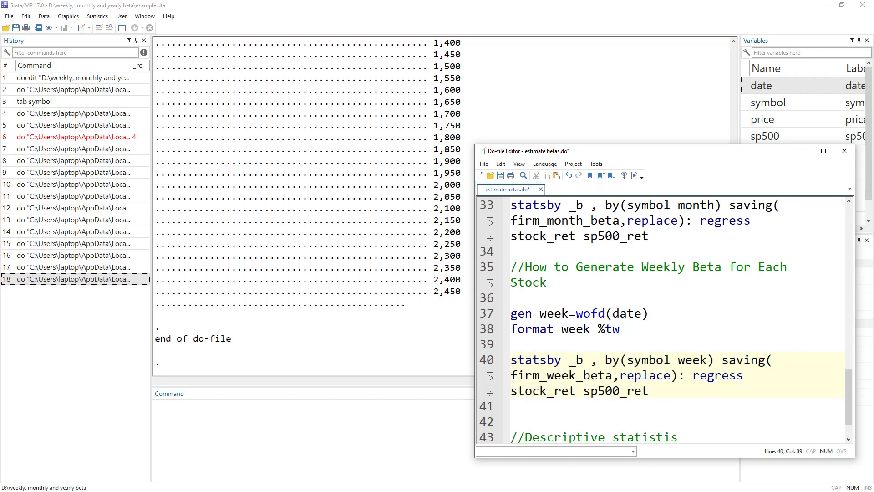
Open firm_week_beta.dta from File Explorer and run format week %tw, copied from line 38 of the do-file, on that dataset
{"action": "key", "text": "alt+Tab"}
{"action": "left_click", "coordinate": [268, 128]}
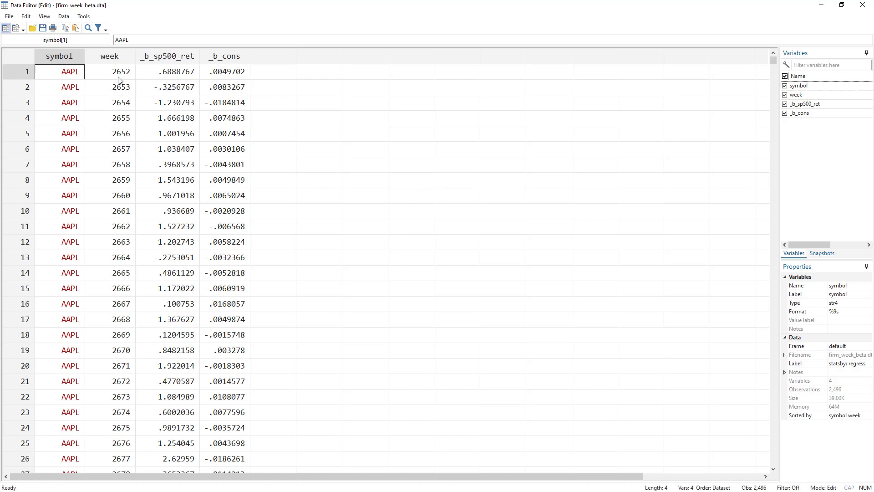
{"action": "key", "text": "alt+Tab"}
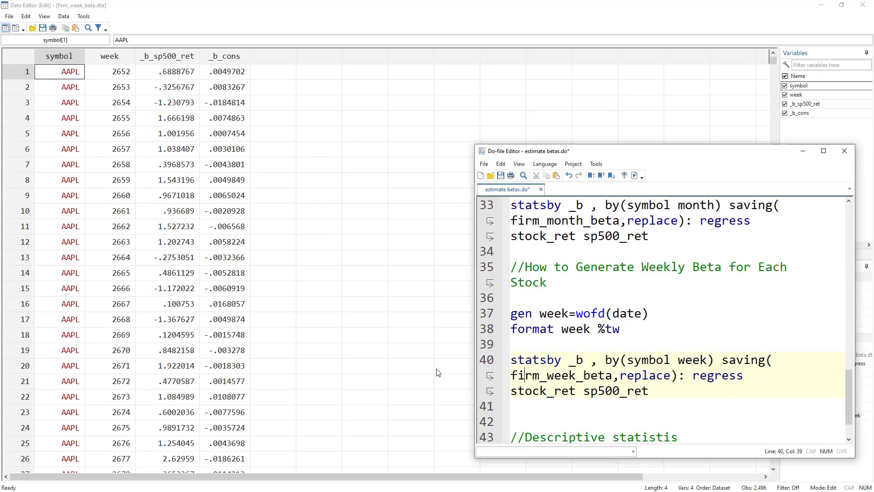
{"action": "left_click_drag", "start_coordinate": [621, 329], "coordinate": [510, 328]}
{"action": "right_click", "coordinate": [542, 327]}
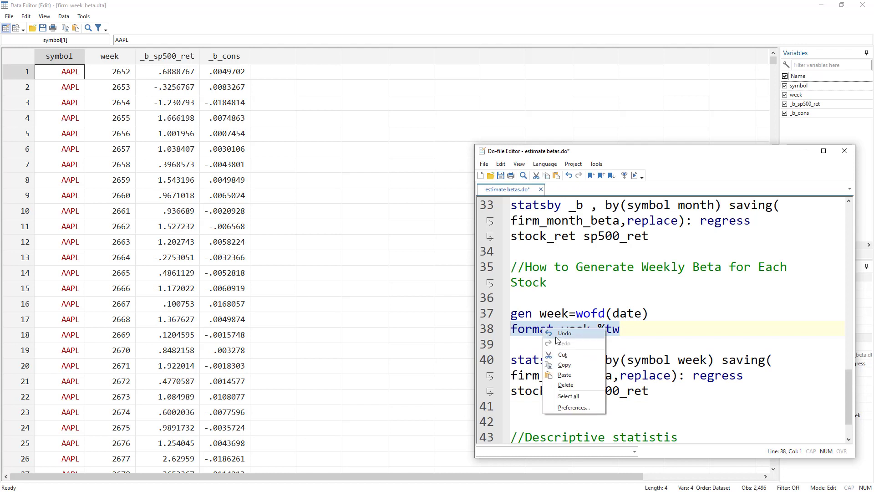
{"action": "left_click", "coordinate": [560, 363]}
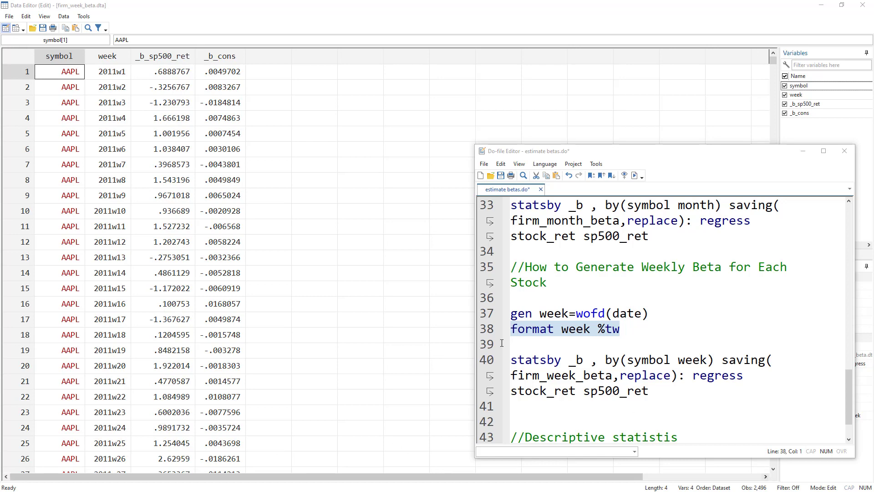
Run only line 44 of the do-file, the statsby summarize of price by symbol with mean, sd and obs, and inspect the resulting dataset in the Data Editor
{"action": "scroll", "coordinate": [609, 376], "scroll_direction": "down", "scroll_amount": 1}
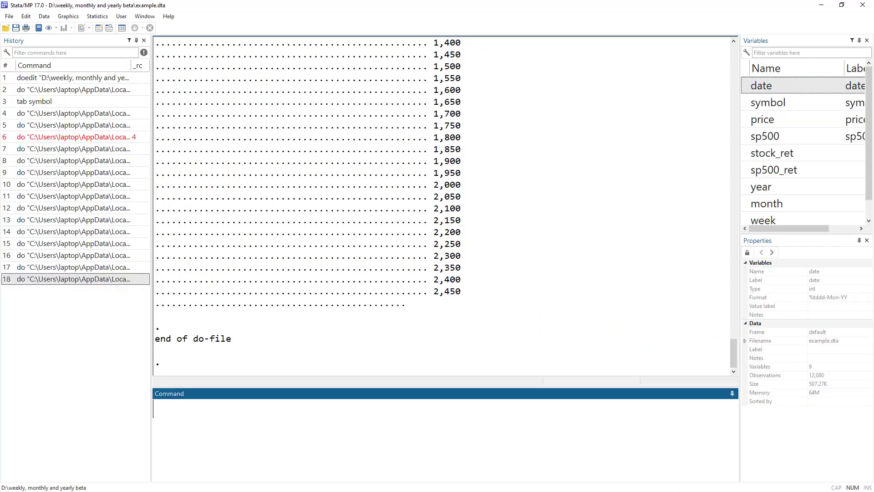
{"action": "left_click", "coordinate": [637, 410]}
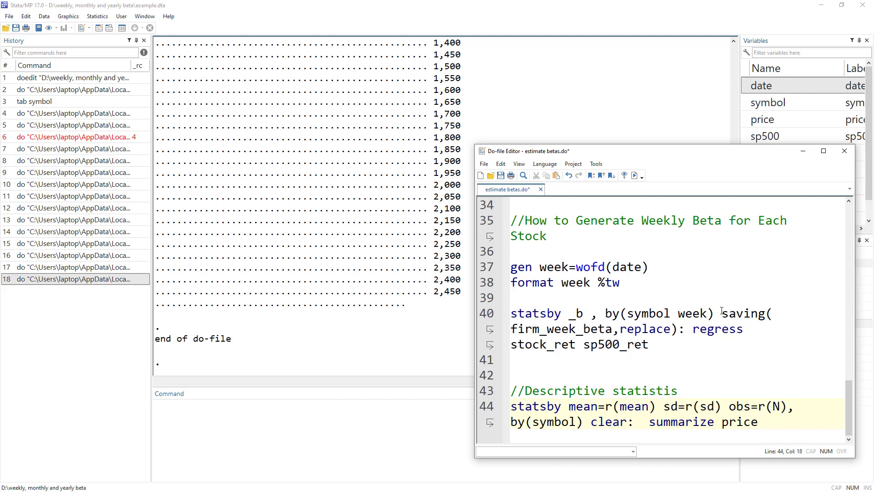
{"action": "left_click_drag", "start_coordinate": [722, 311], "coordinate": [680, 328]}
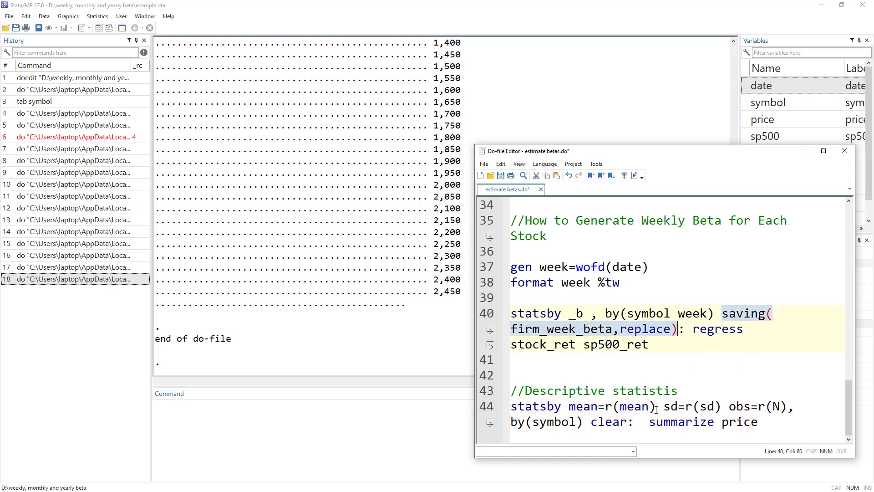
{"action": "double_click", "coordinate": [616, 422]}
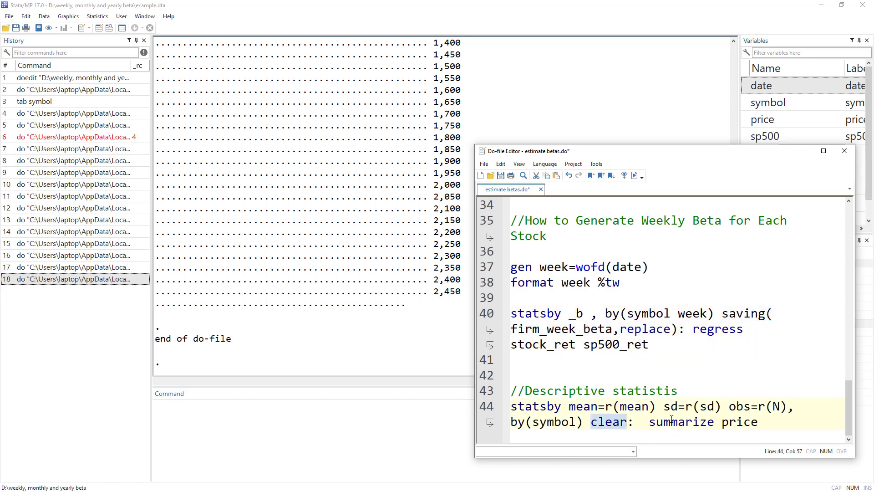
{"action": "left_click_drag", "start_coordinate": [685, 153], "coordinate": [544, 112]}
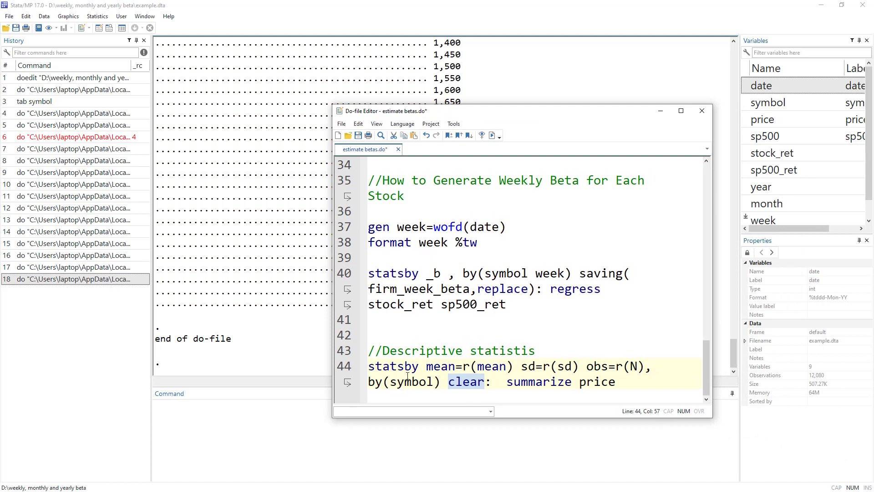
{"action": "double_click", "coordinate": [505, 383]}
{"action": "left_click", "coordinate": [339, 367]}
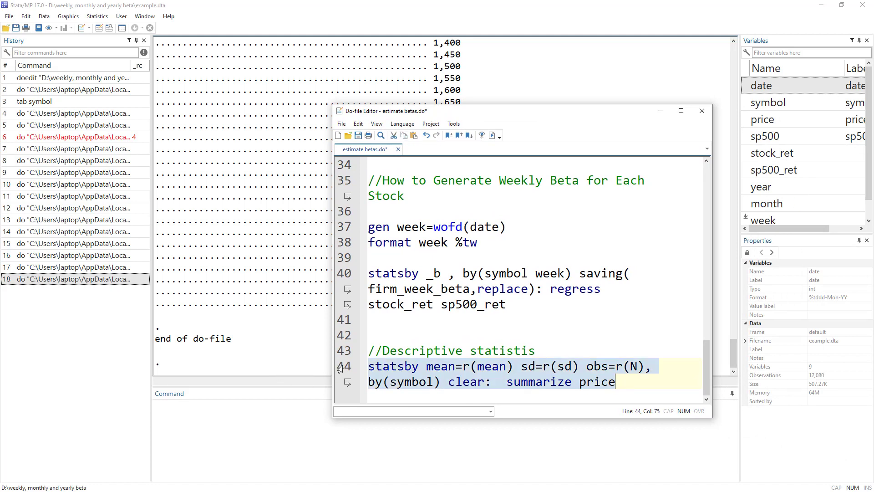
{"action": "left_click", "coordinate": [491, 135]}
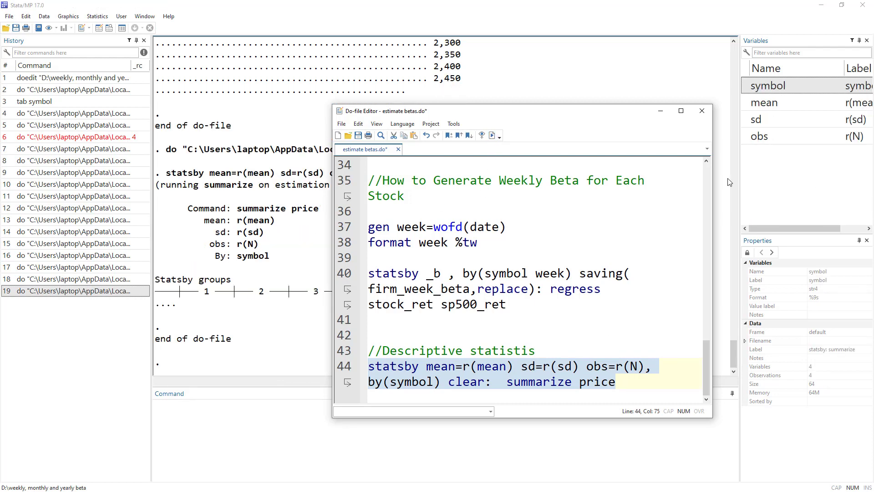
{"action": "left_click", "coordinate": [98, 28]}
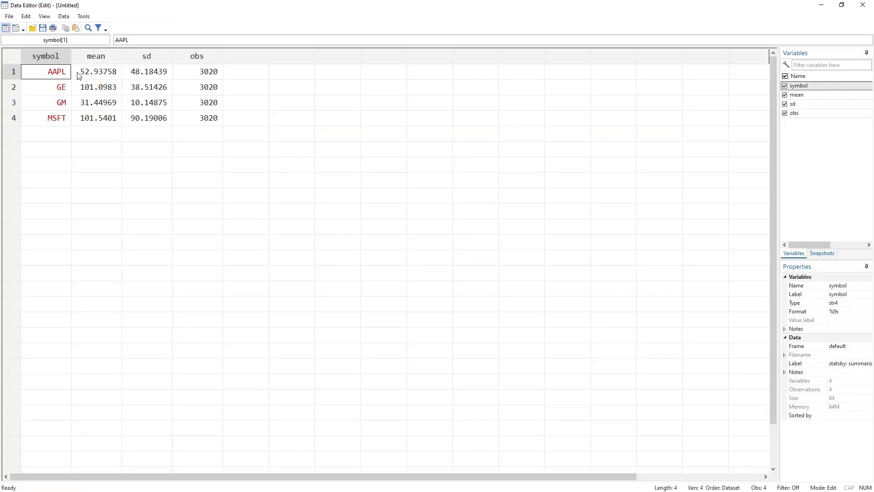
Add year after symbol in the by() option of the descriptive statistics command on line 44 of the do-file
{"action": "key", "text": "alt+Tab"}
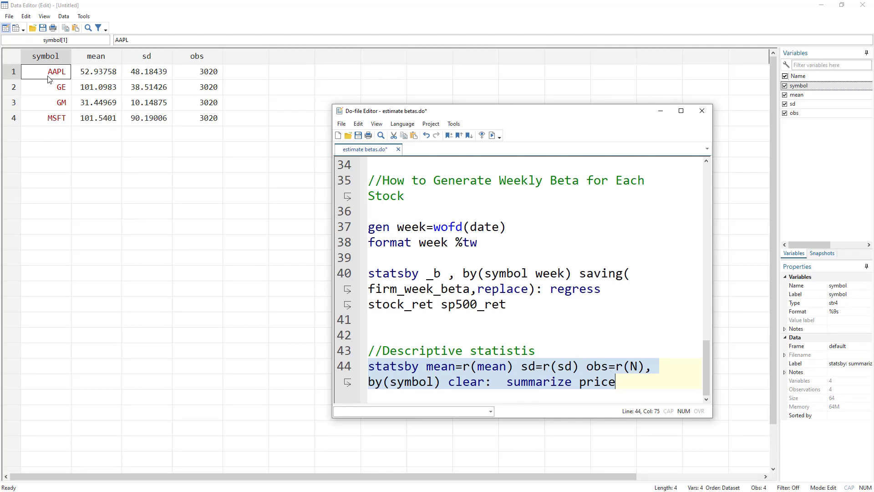
{"action": "left_click", "coordinate": [433, 381]}
{"action": "type", "text": "year"}
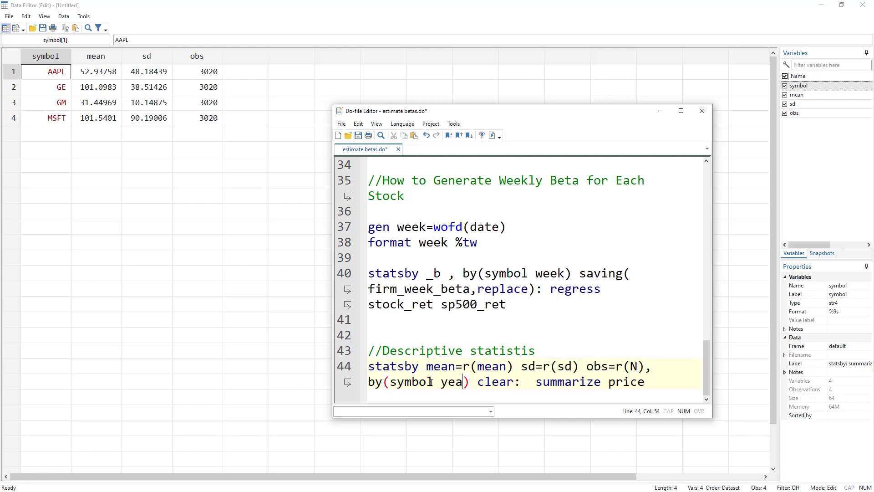